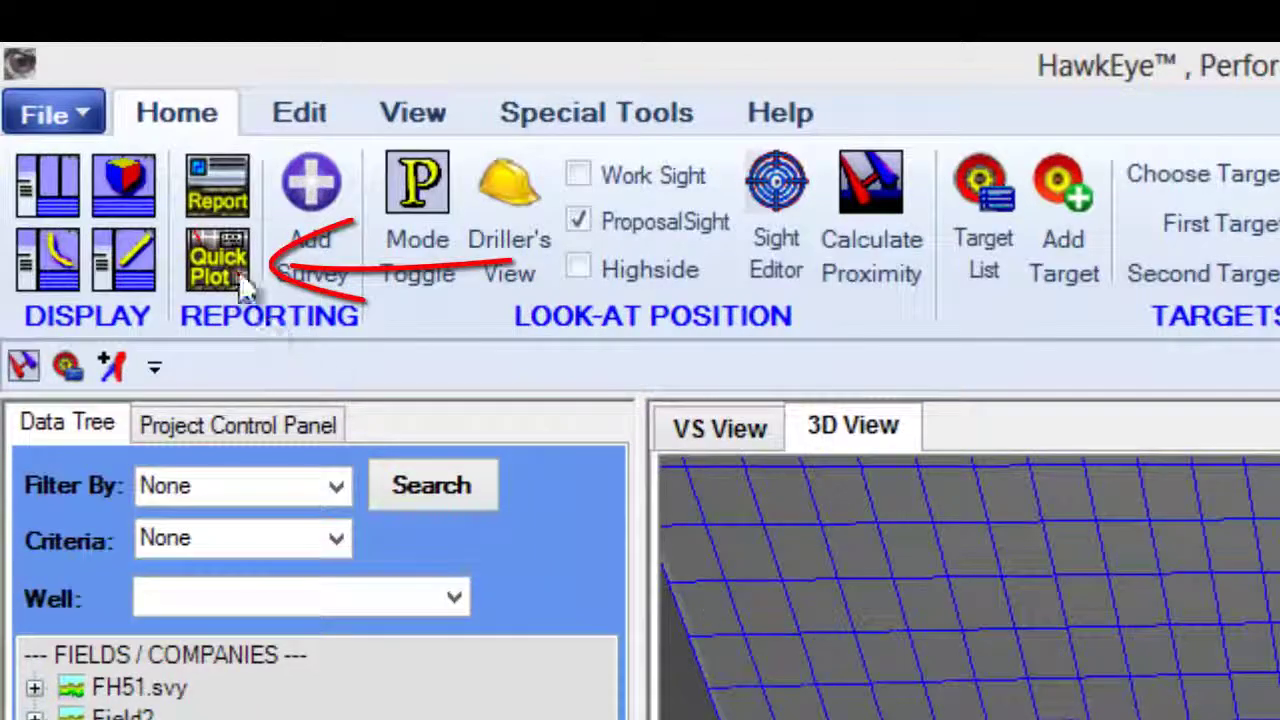
Open the Quick Plot and enlarge the horizontal plot inset within the composite layout
click(238, 268)
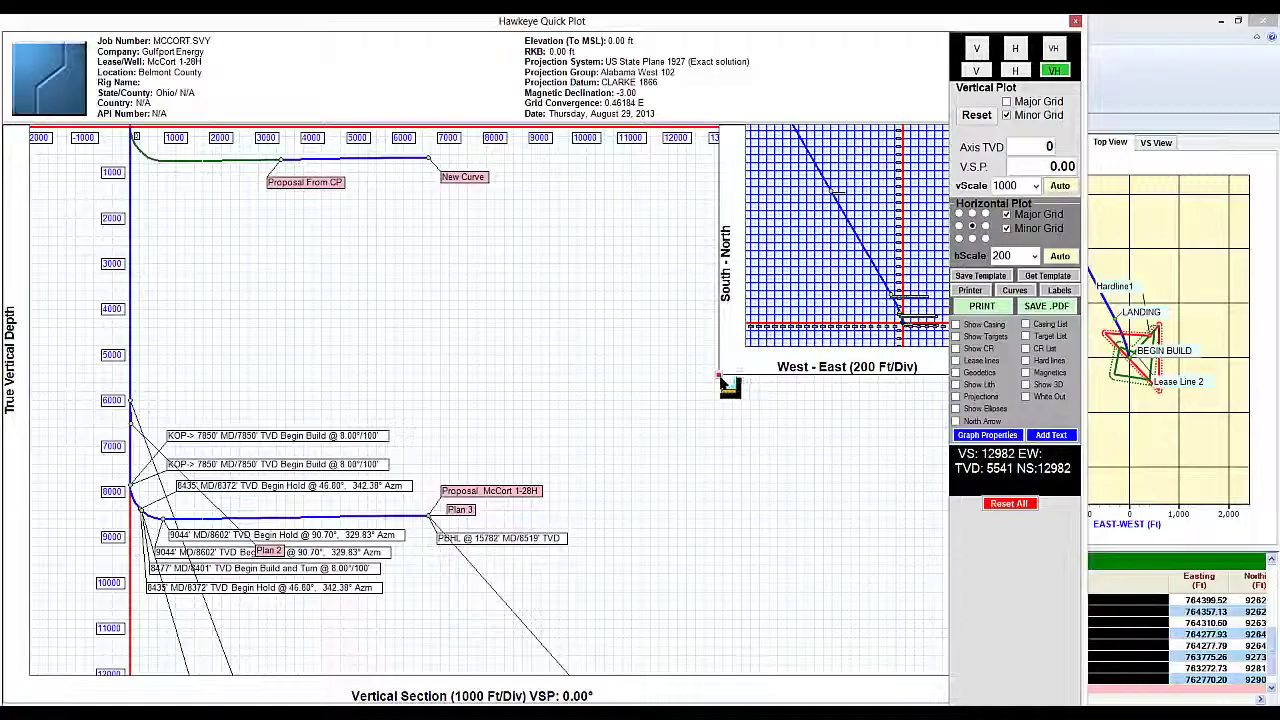
drag(720, 380, 590, 464)
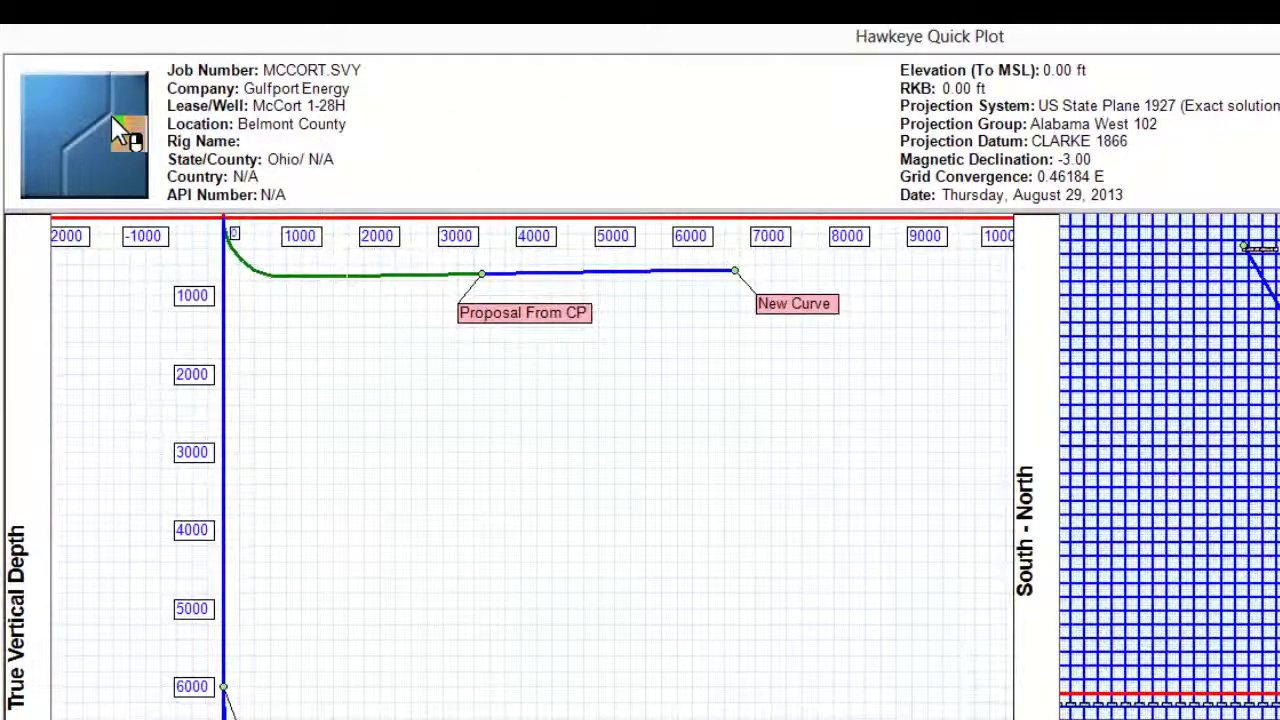
Browse for a company logo image for the plot header and check the accepted image file types
double_click(112, 117)
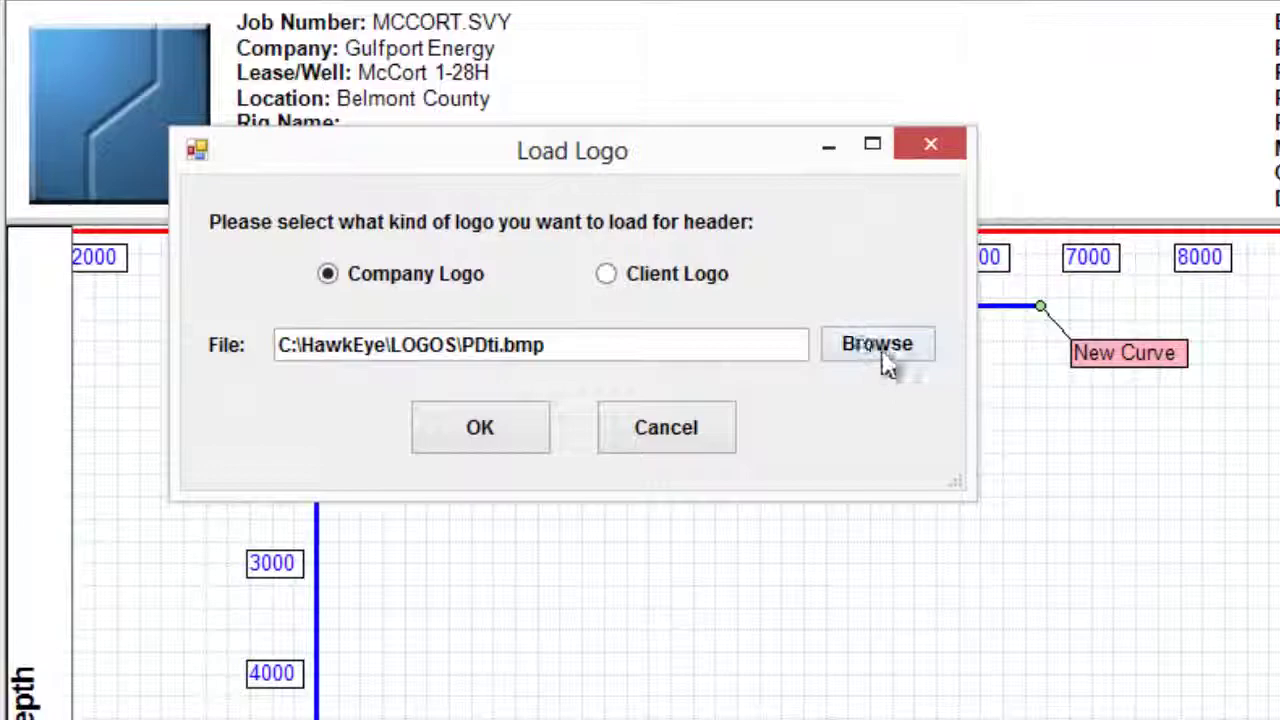
click(880, 352)
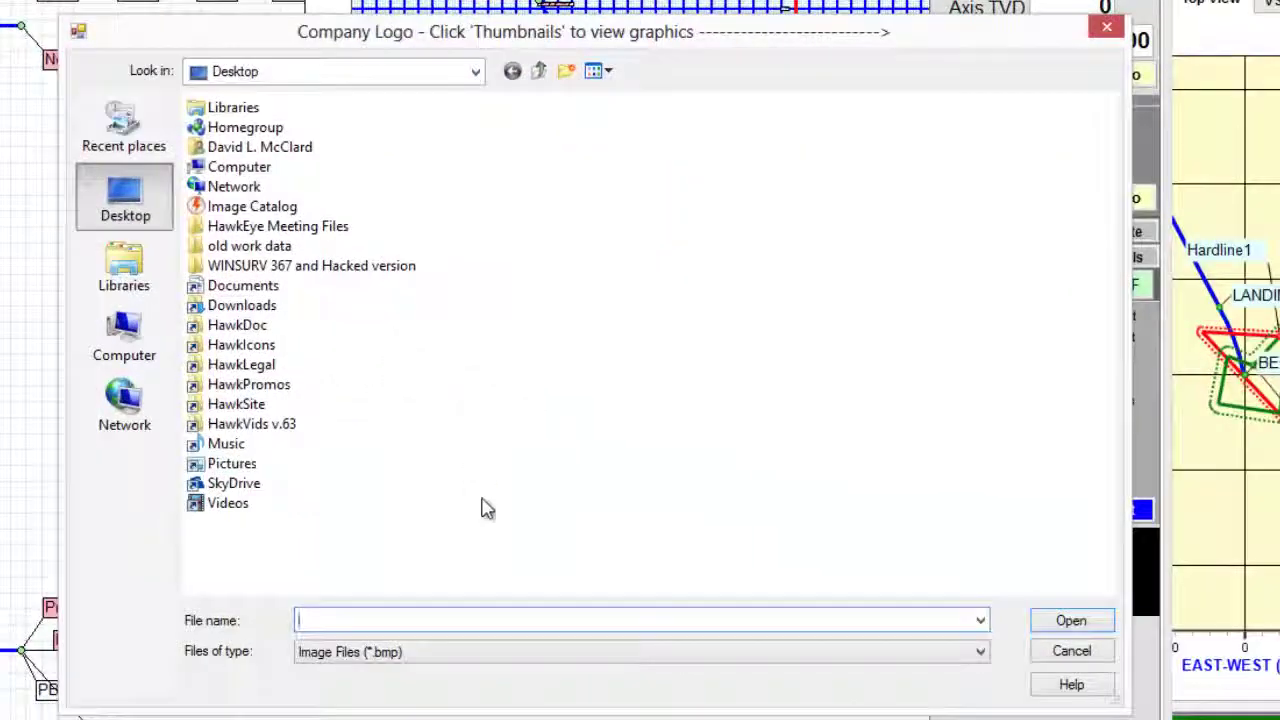
click(507, 648)
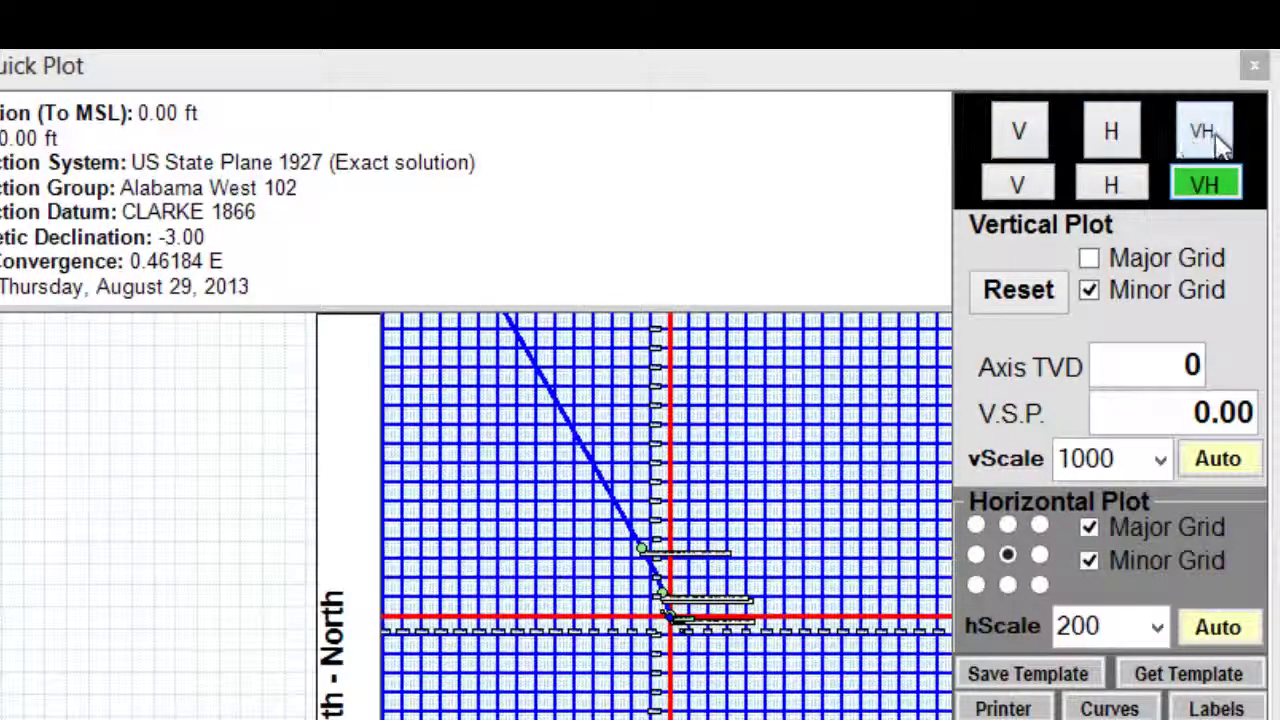
Preview the portrait vertical, horizontal and composite layouts, followed by the landscape ones, ending on the landscape composite plot
click(1022, 134)
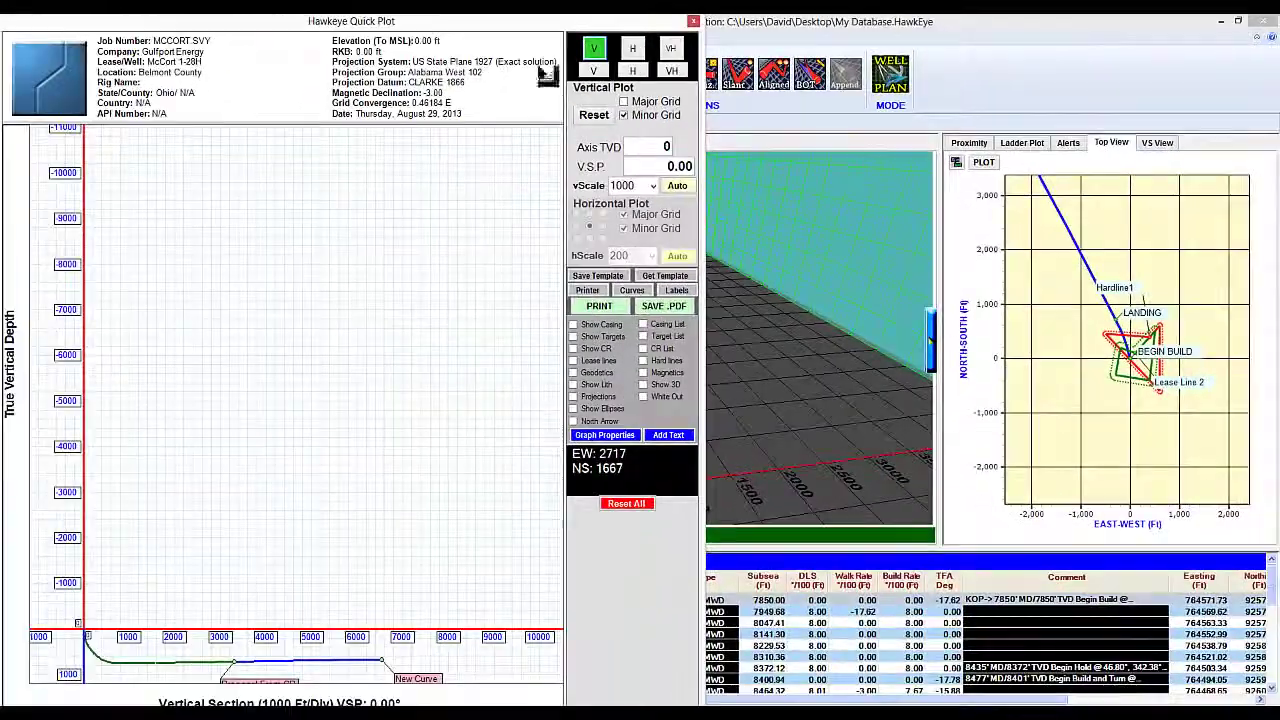
click(636, 52)
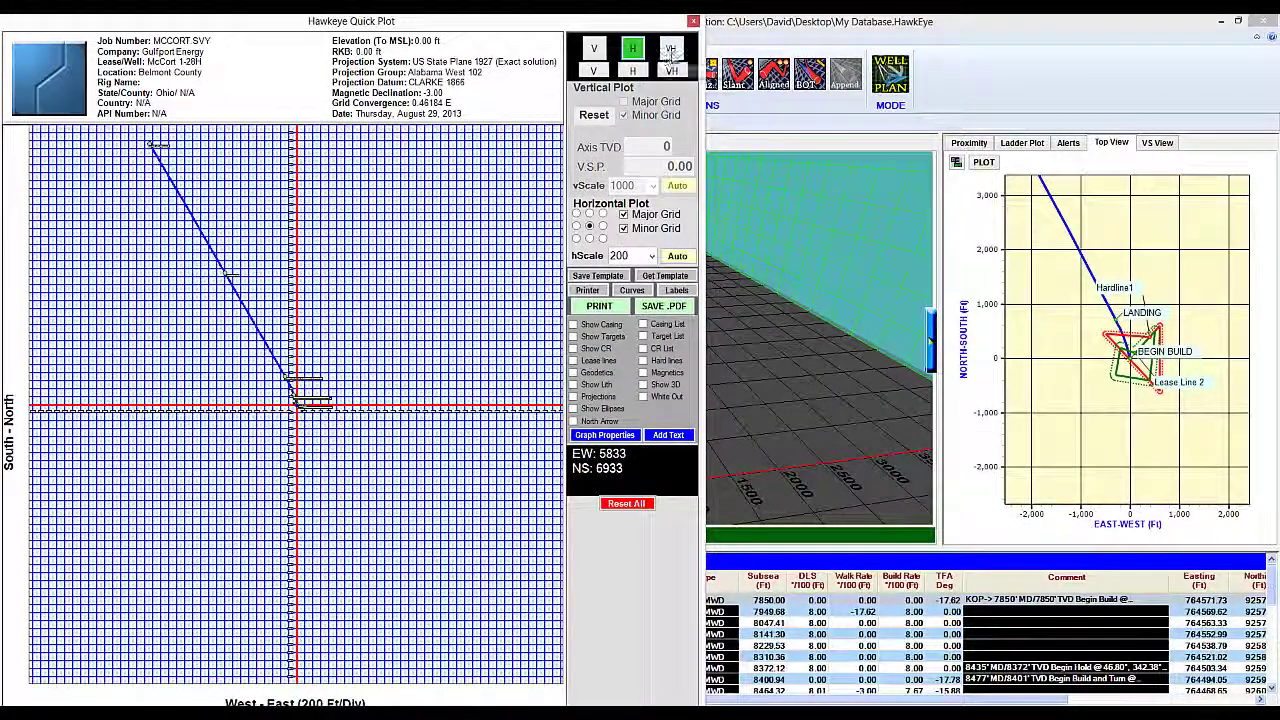
click(672, 52)
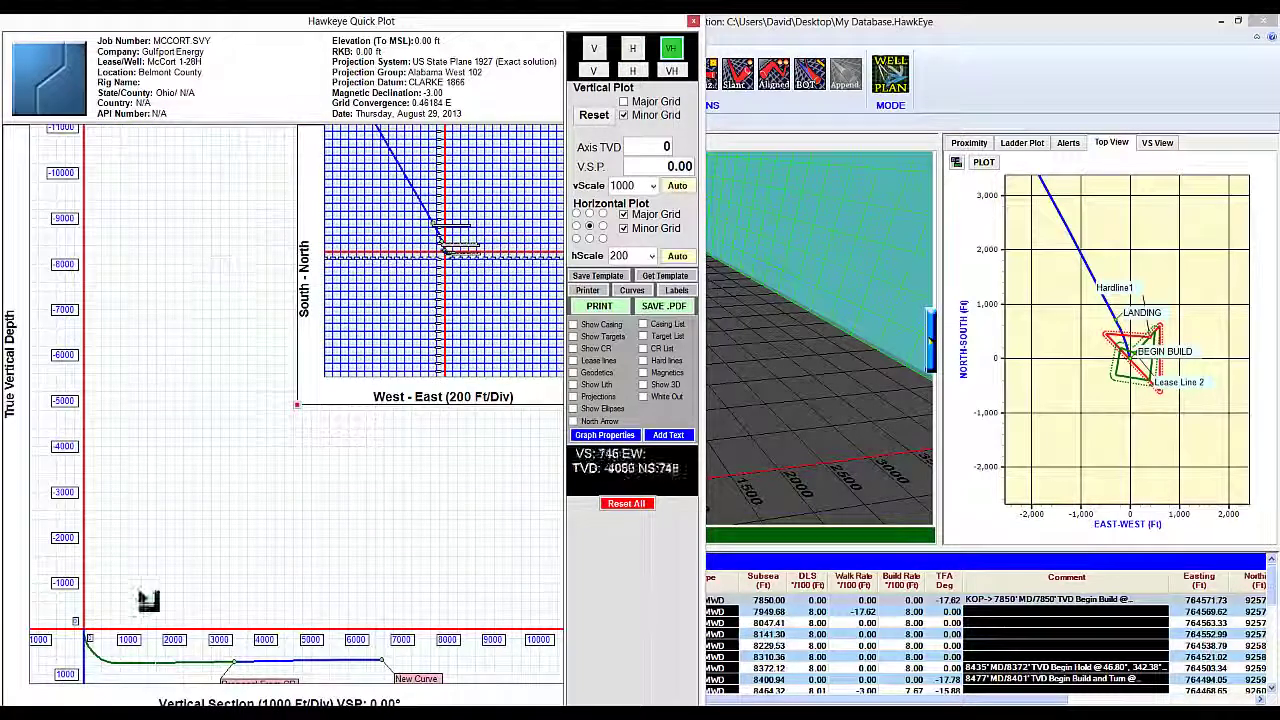
click(602, 73)
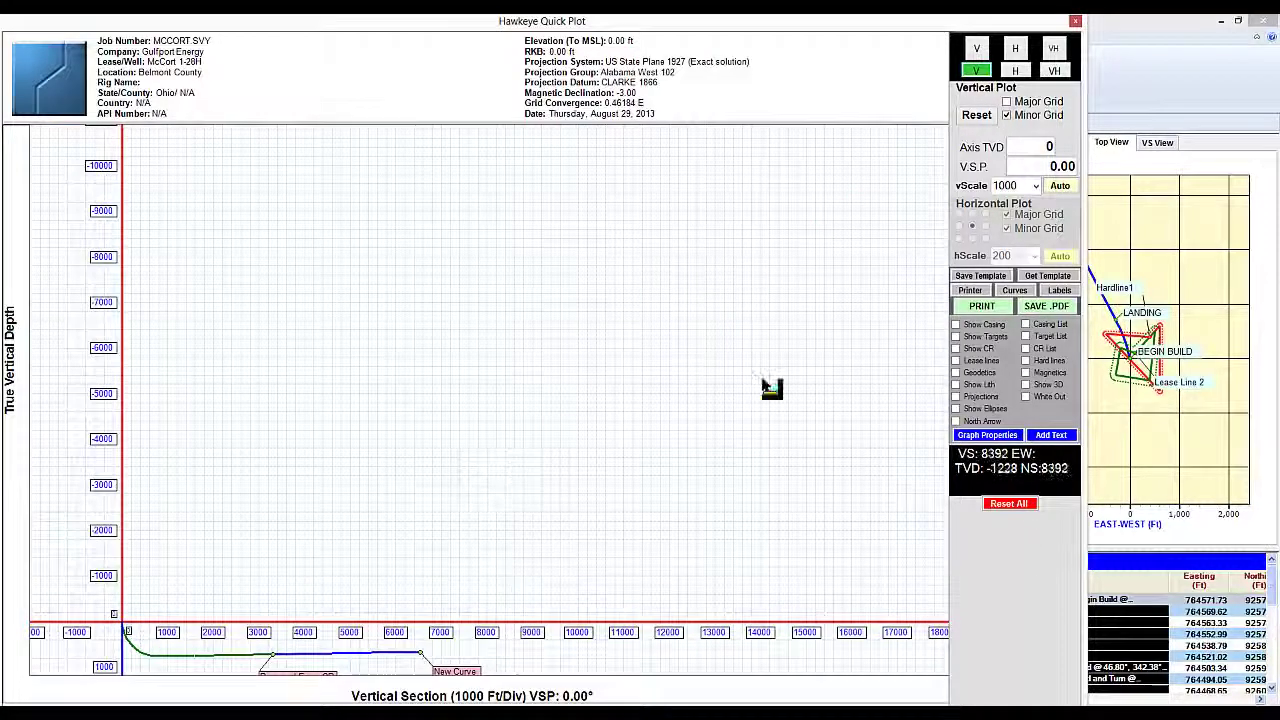
click(1015, 70)
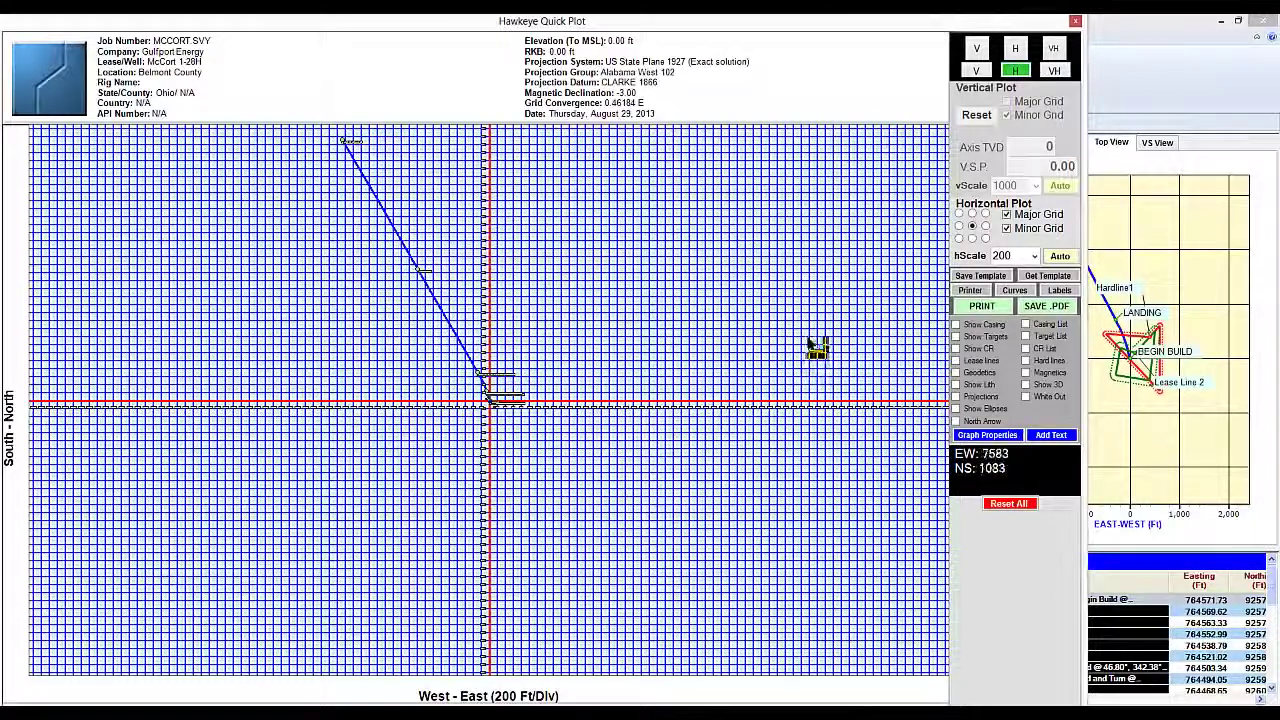
click(1075, 21)
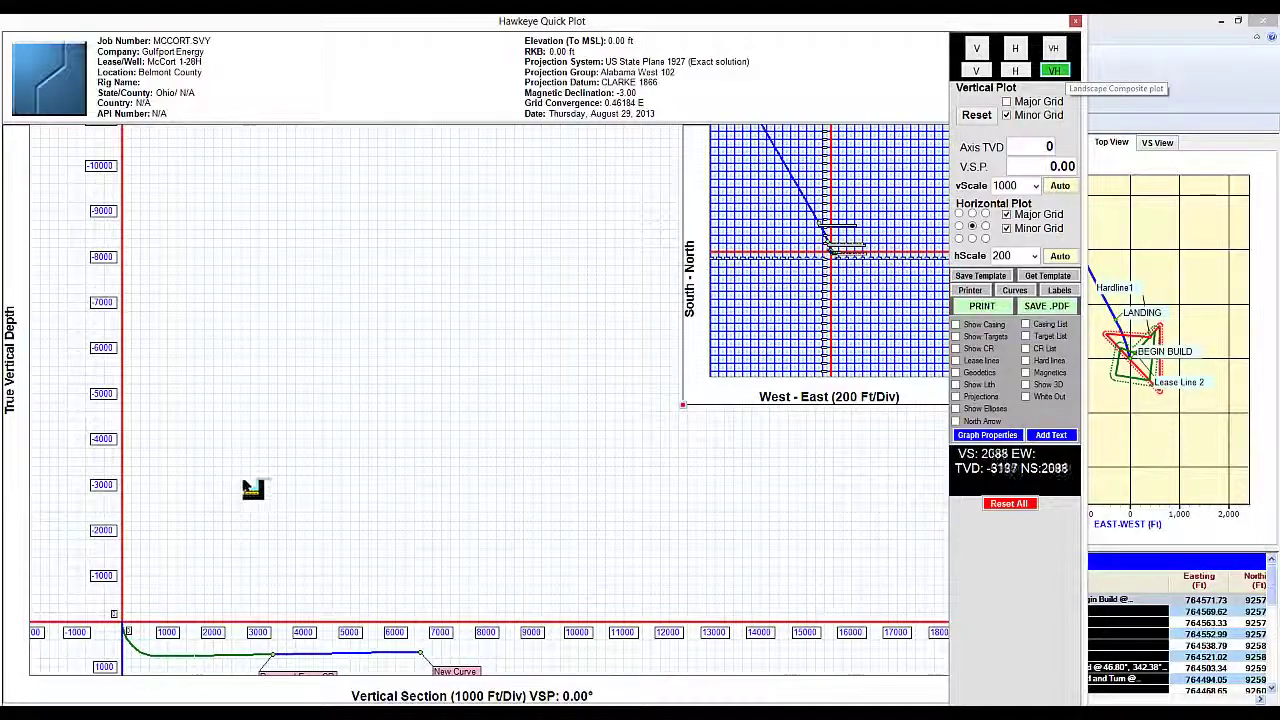
Reposition the well curves into the visible area of the vertical plot and enlarge them
drag(314, 531, 406, 217)
drag(531, 409, 466, 391)
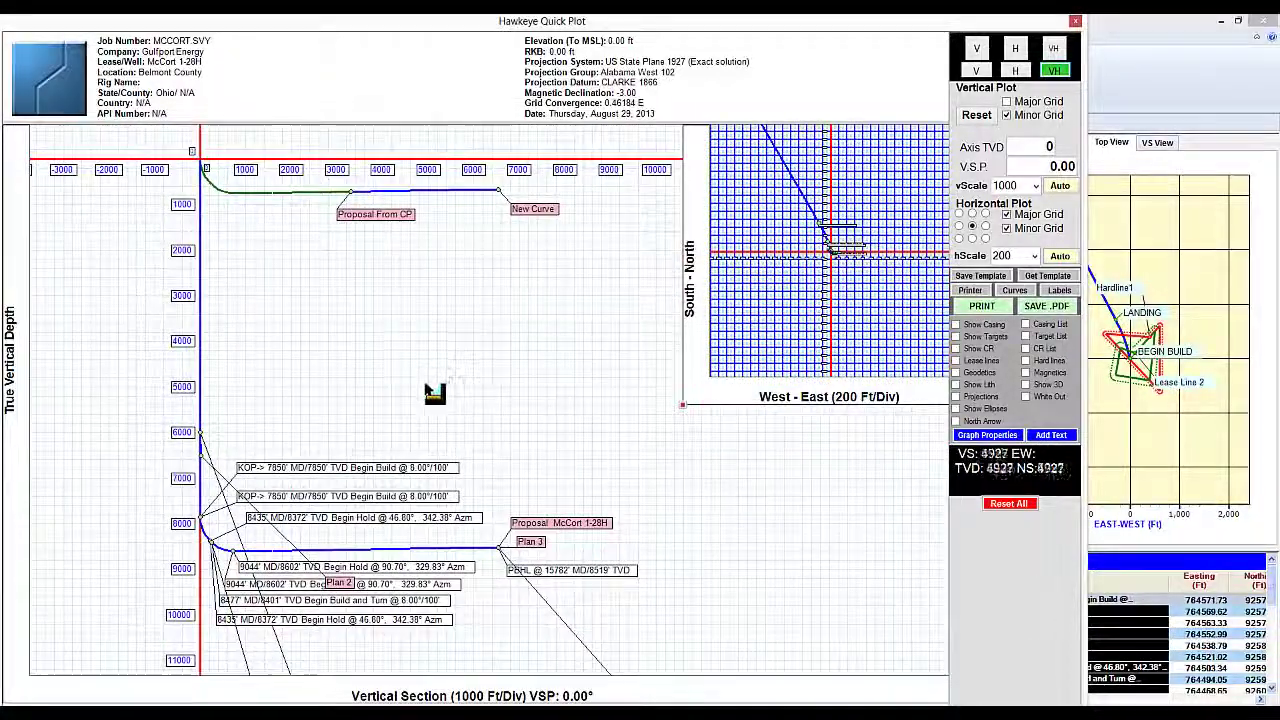
scroll(414, 406, up, 3)
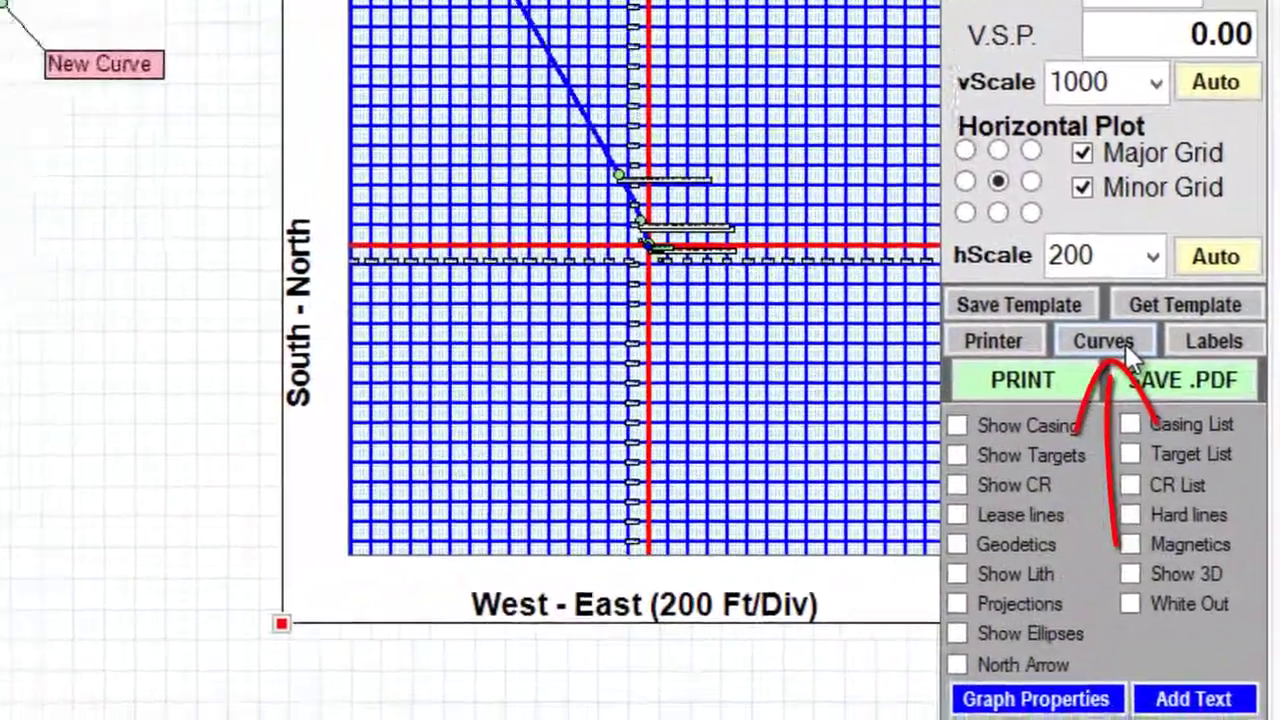
Hide the New Curve and Proposal From CP curves in the Curve Manager
click(877, 357)
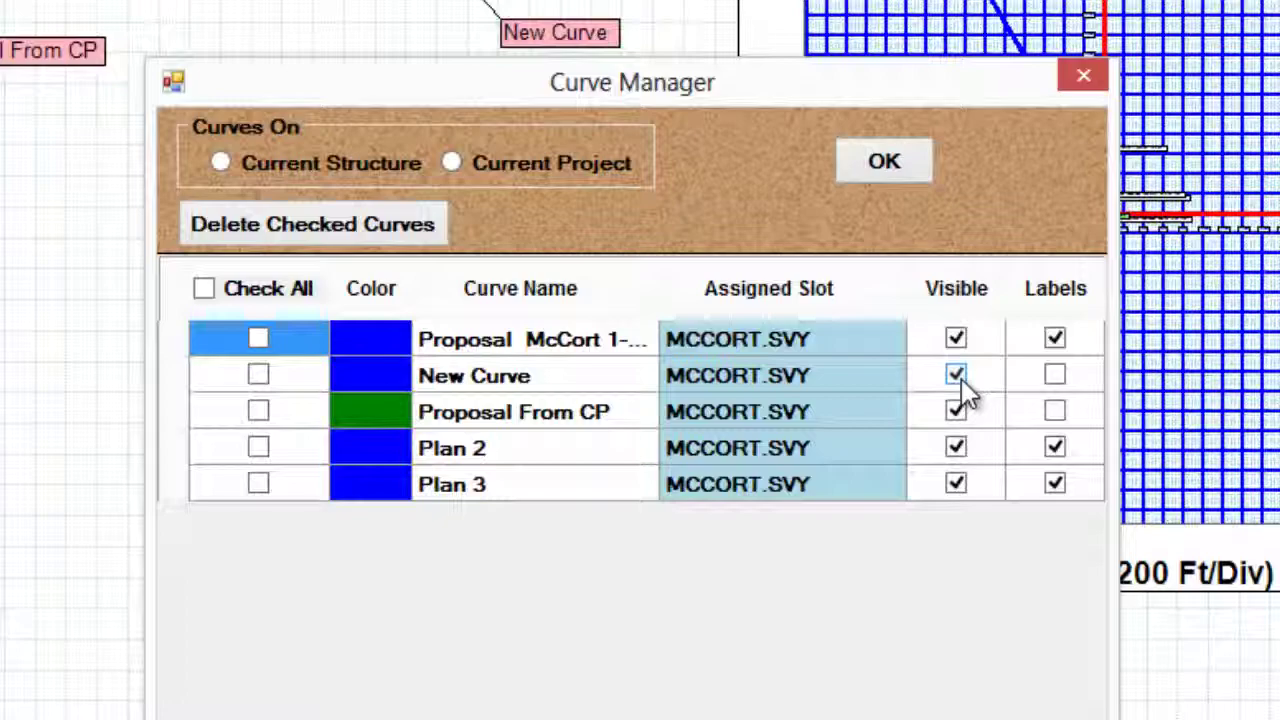
click(956, 376)
click(958, 418)
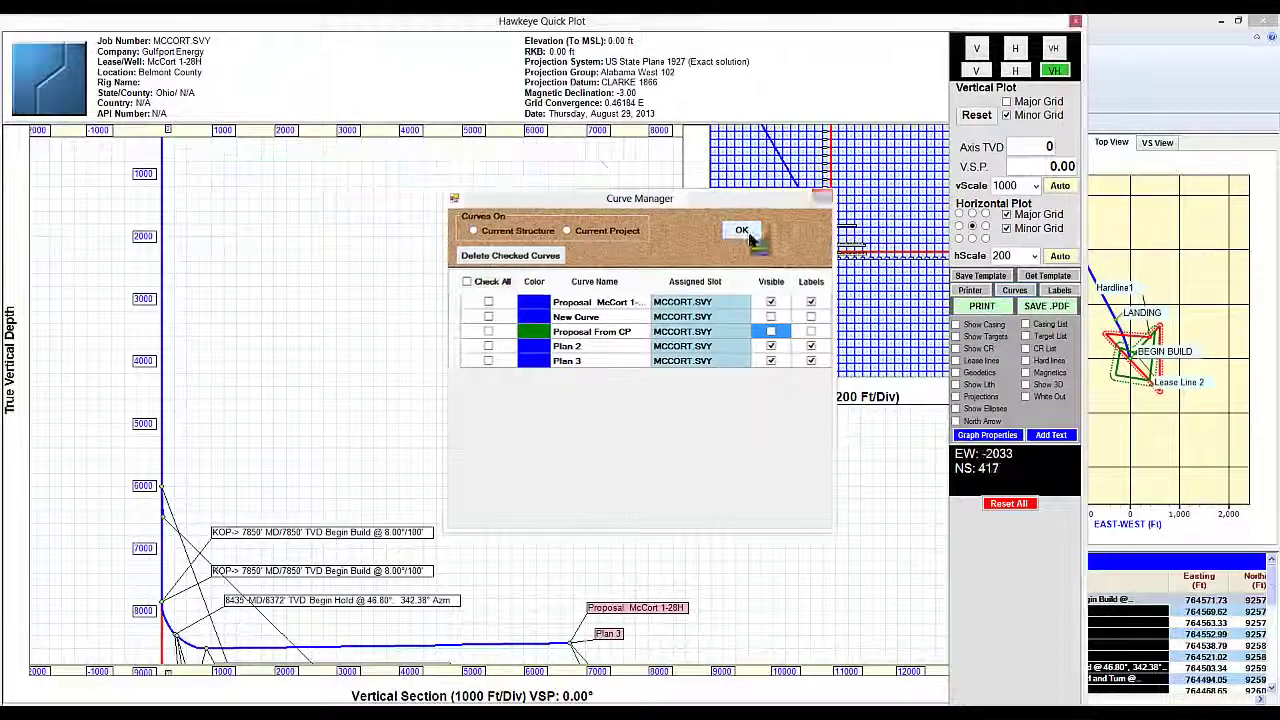
click(748, 234)
Turn off dynamic positioning for the Proposal McCort 1-28H label and reset all plot label positions
drag(566, 578, 580, 337)
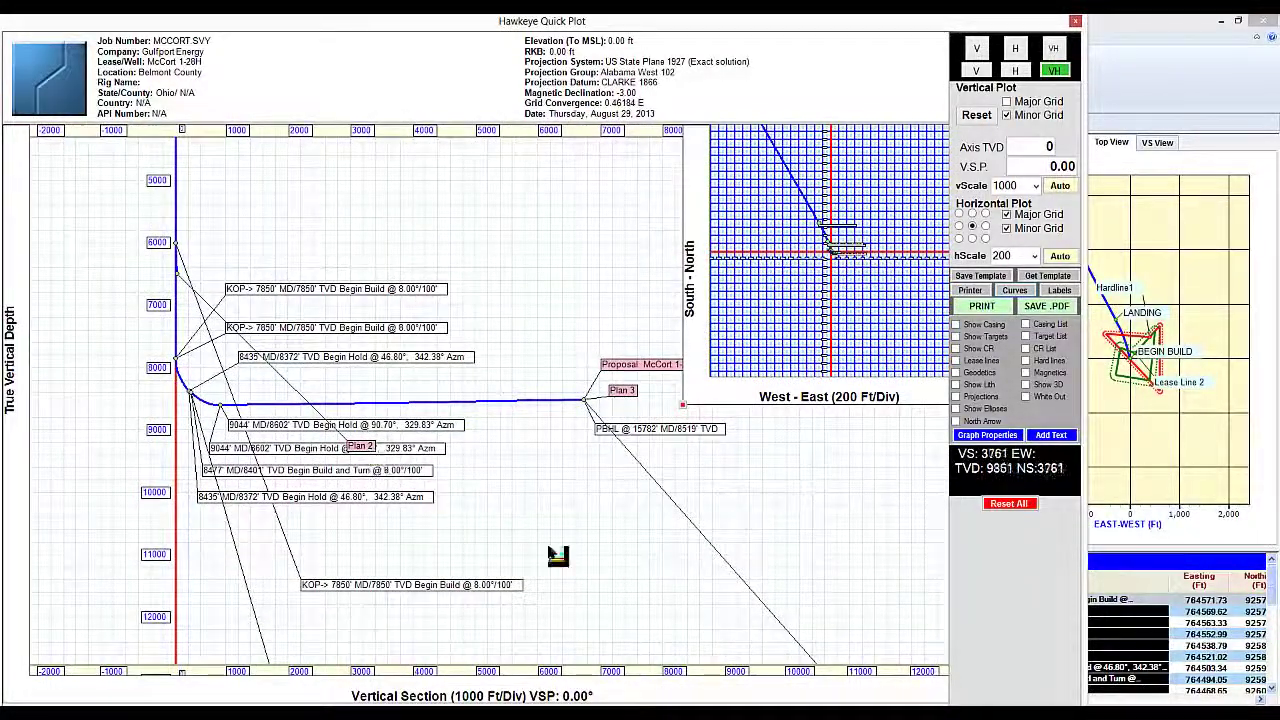
drag(557, 556, 477, 568)
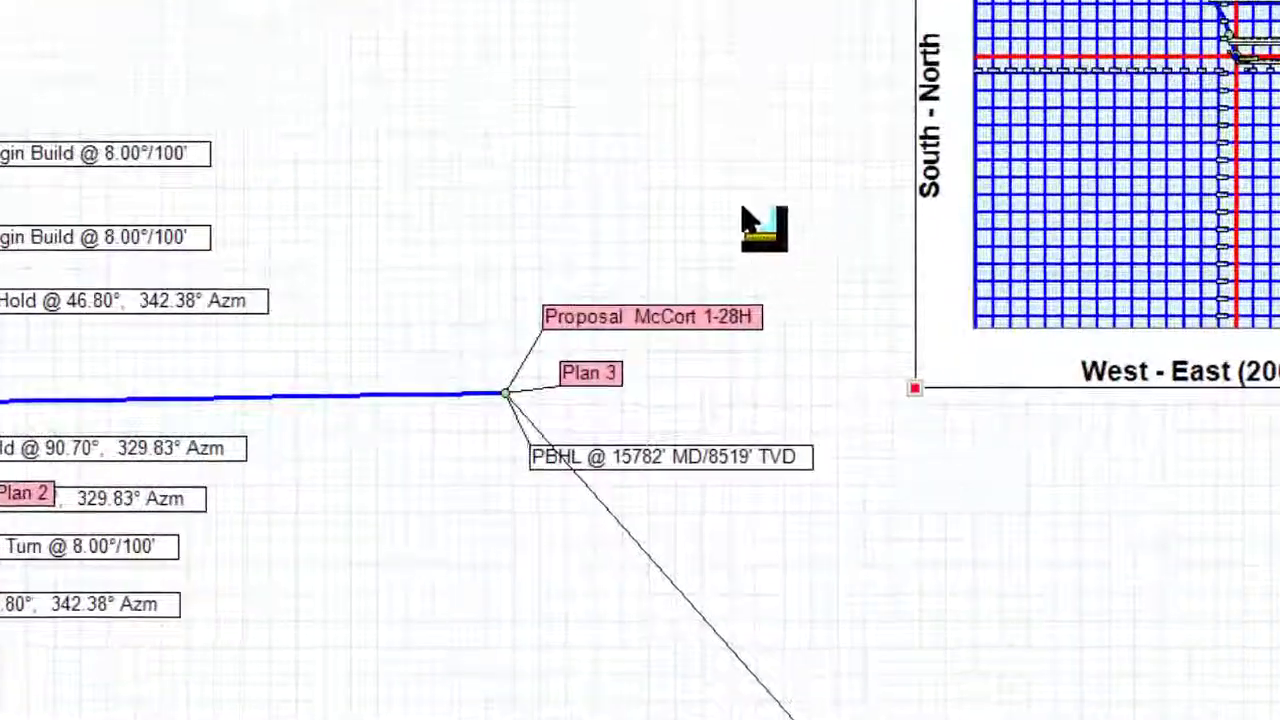
click(660, 318)
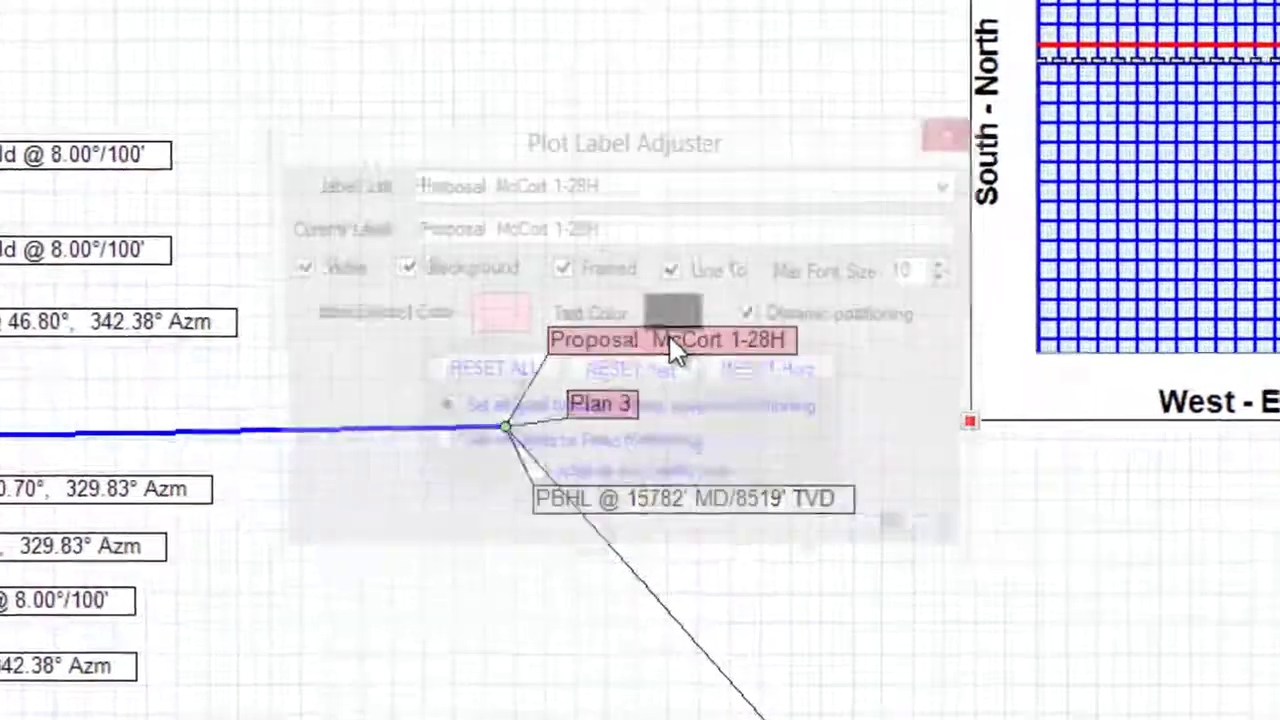
click(775, 333)
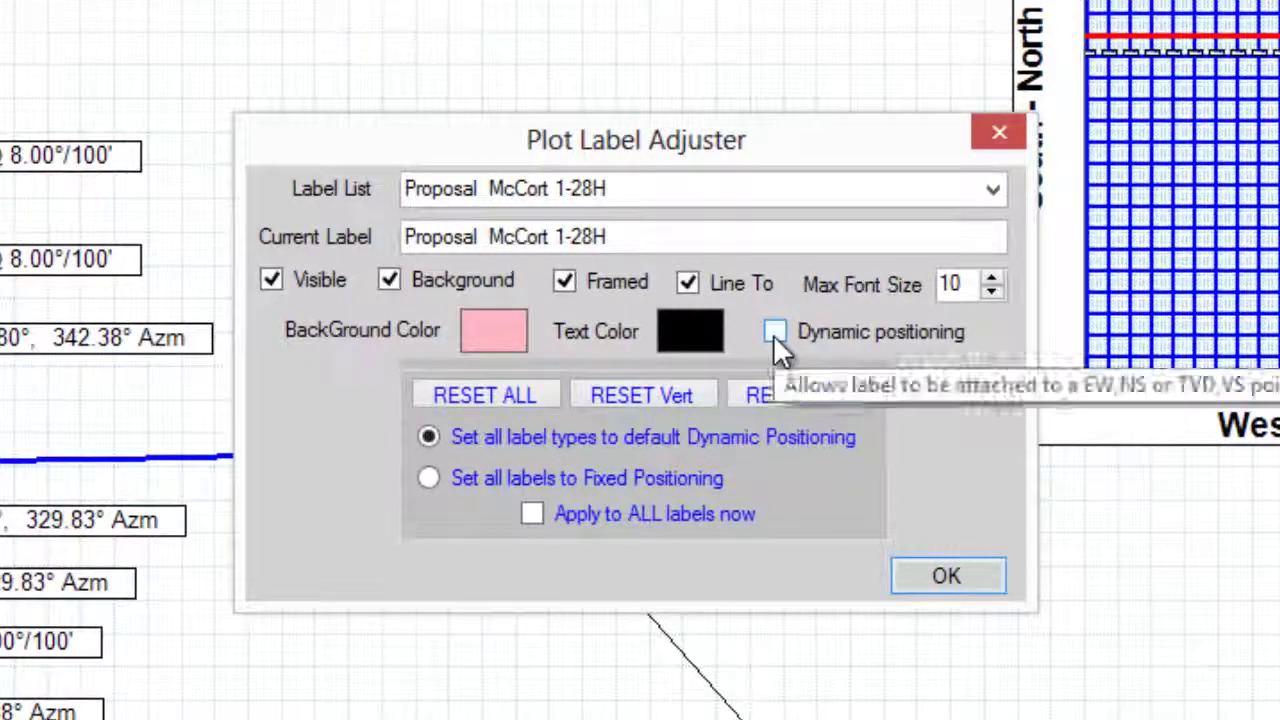
click(532, 392)
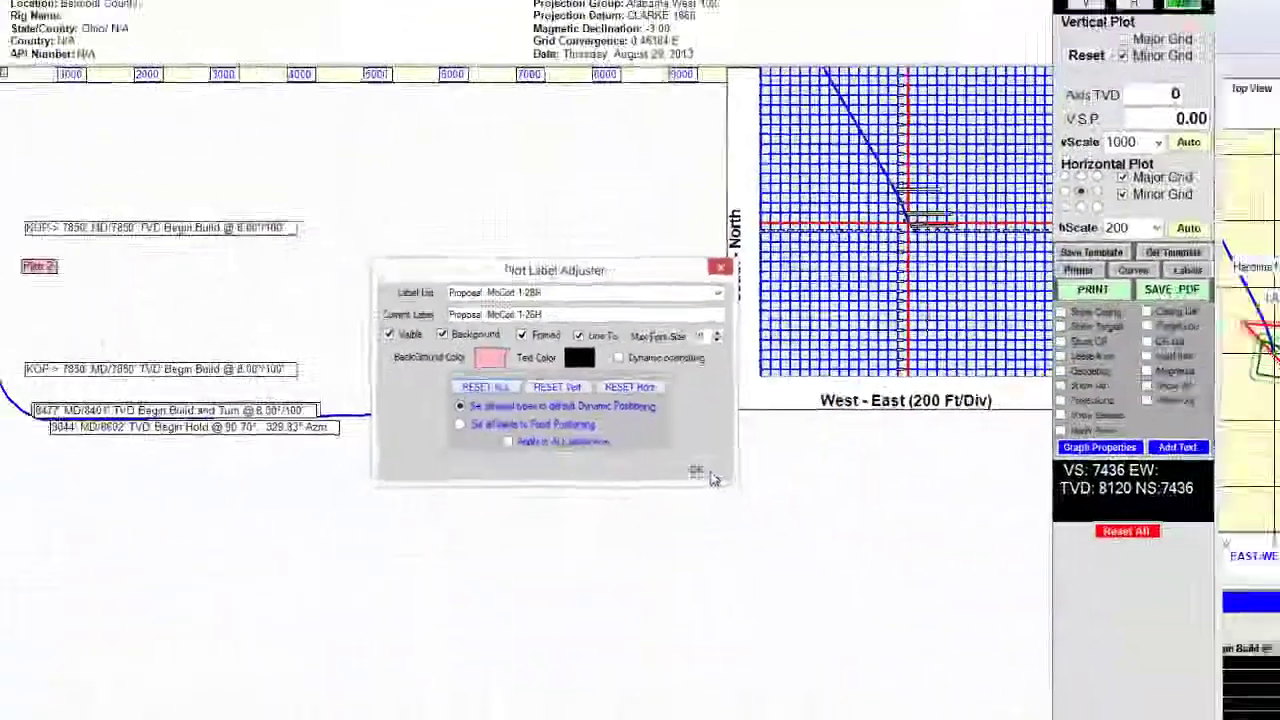
click(946, 575)
Hide the Plan 2 curve and its labels in the Curve Manager
drag(447, 467, 469, 299)
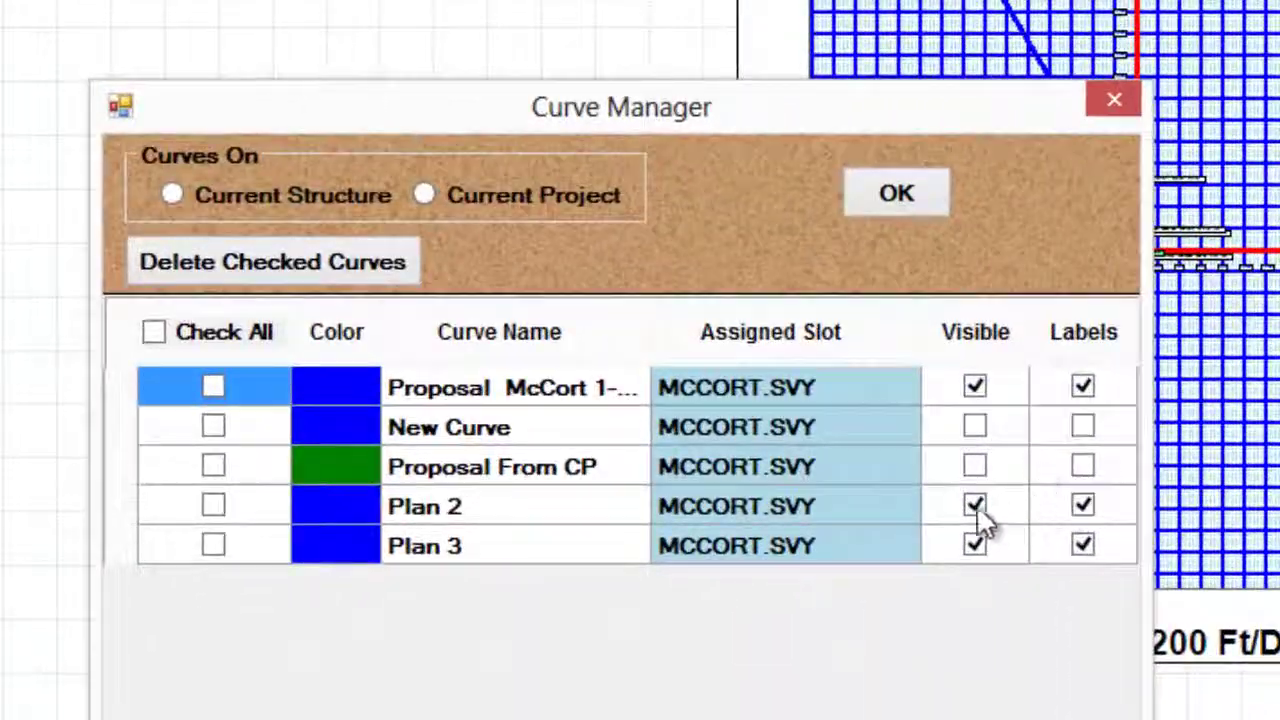
click(975, 506)
click(1082, 507)
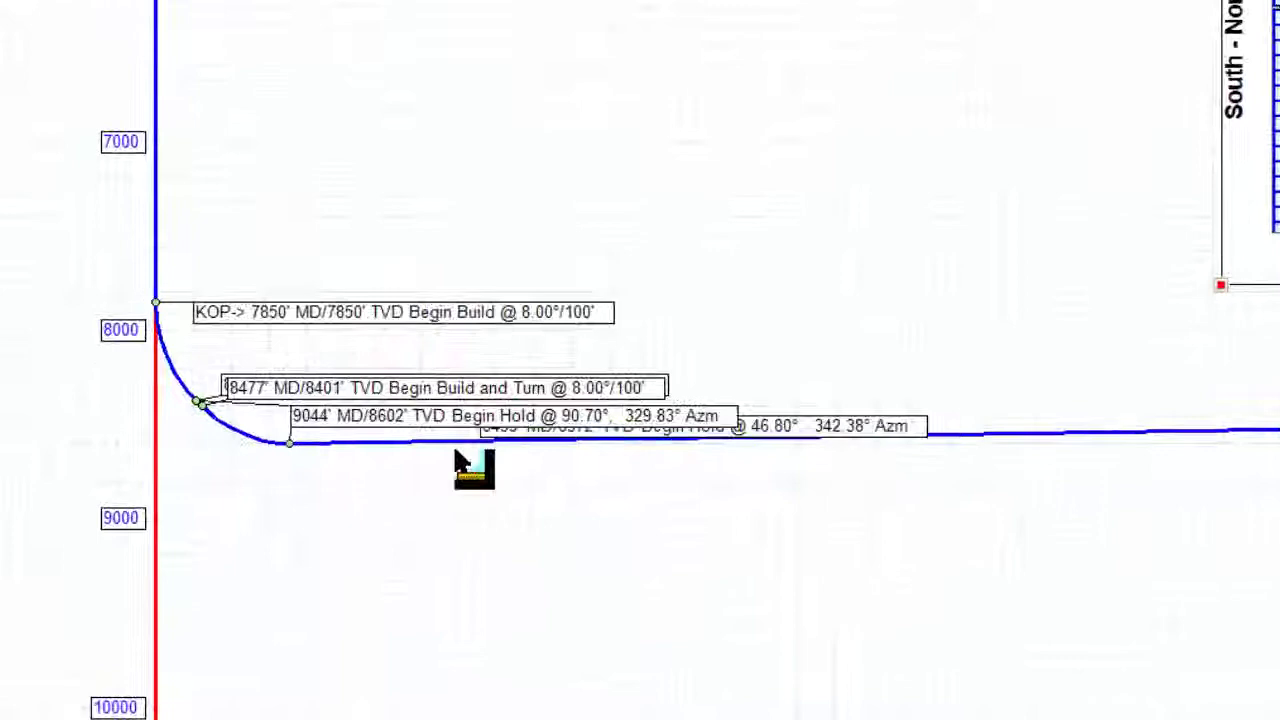
Spread out the overlapping labels around the build section and move one PBHL label below the curve's end point
drag(281, 492, 194, 500)
drag(280, 392, 226, 462)
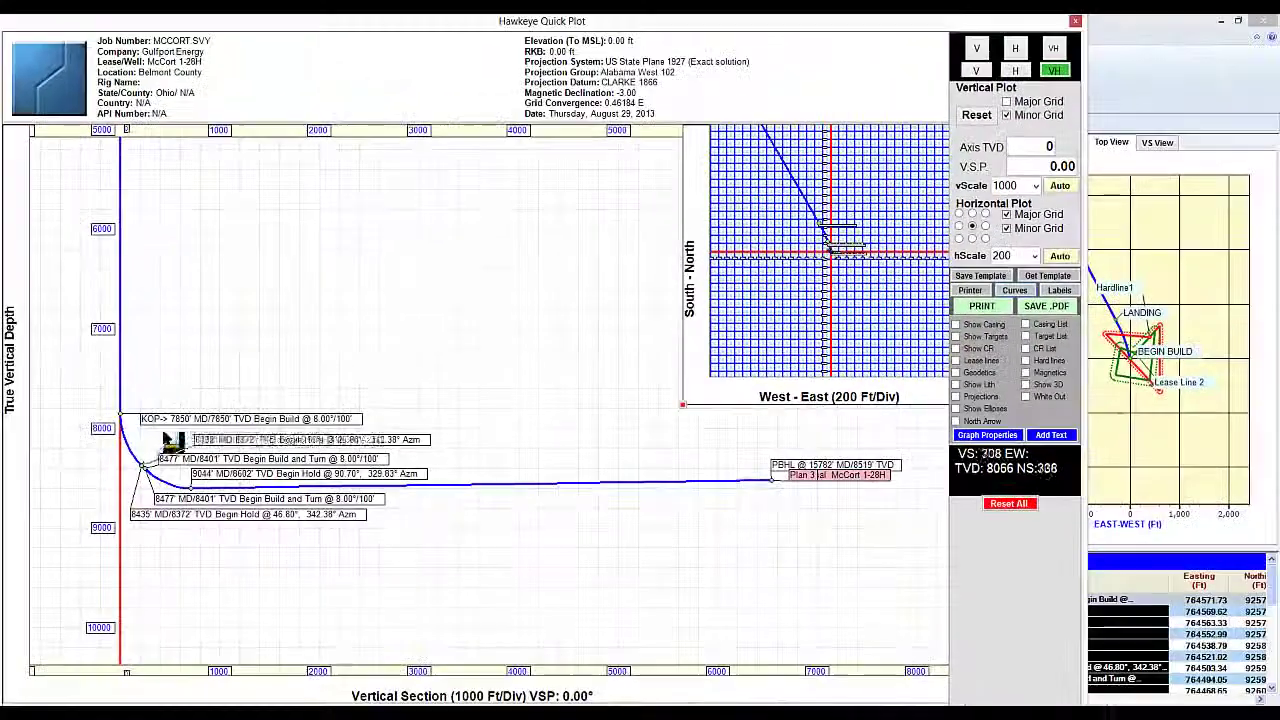
drag(774, 466, 773, 526)
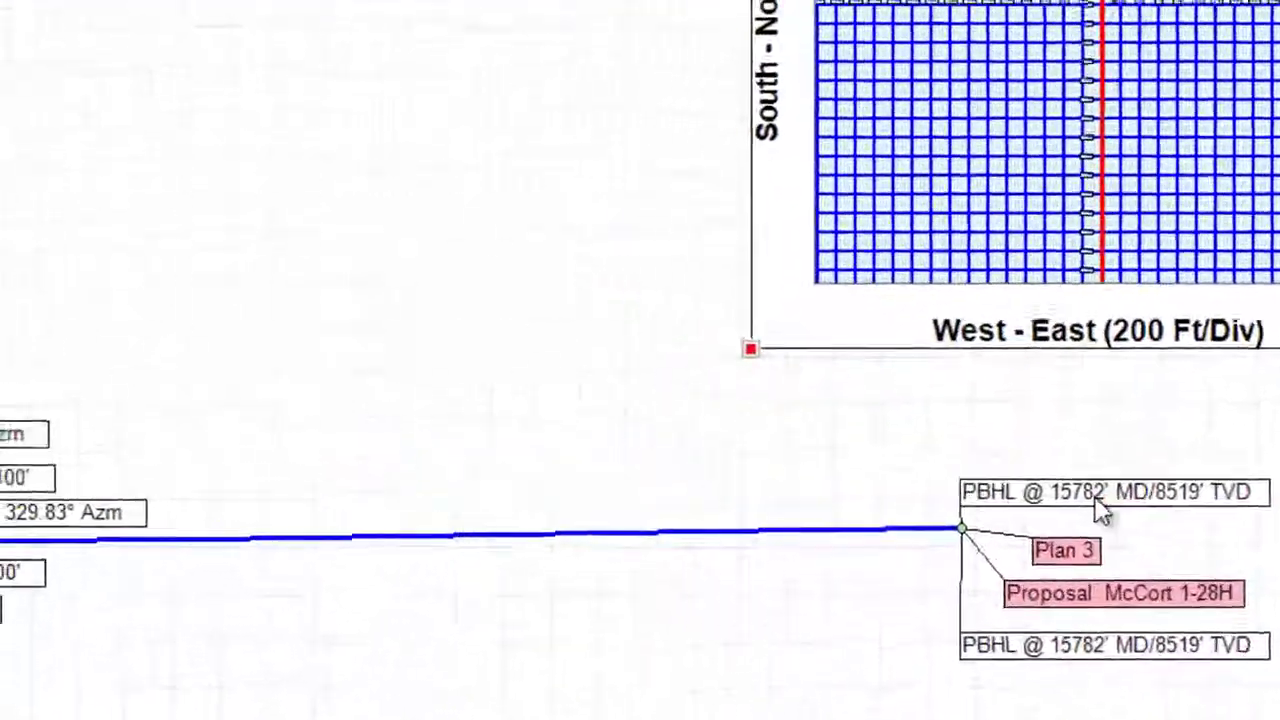
Make the duplicate PBHL label above the curve's end point invisible
double_click(866, 410)
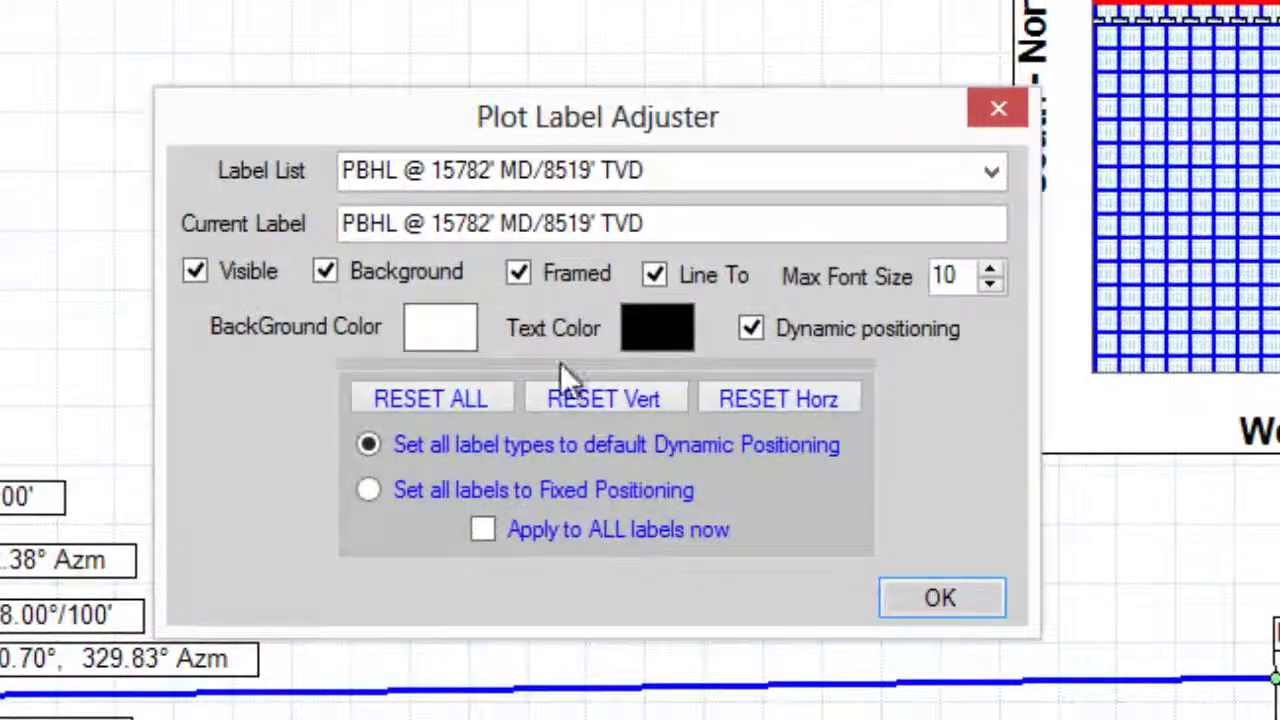
click(194, 271)
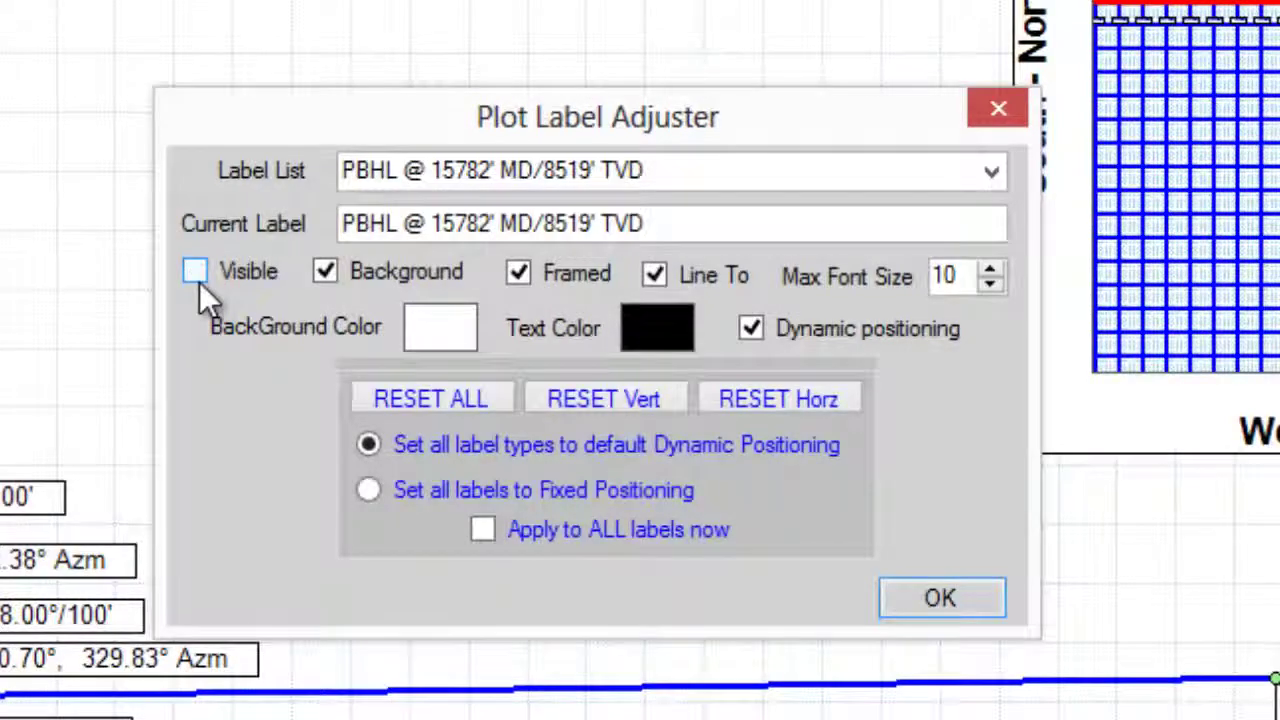
key(Return)
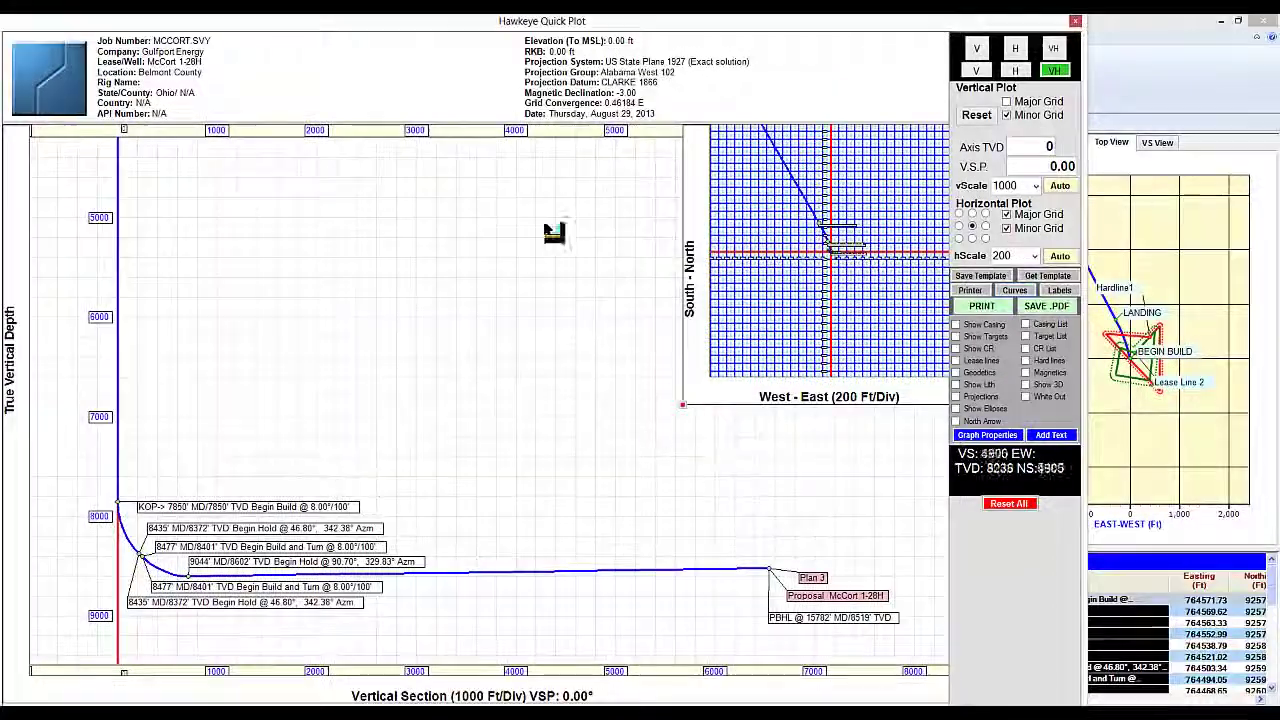
Enlarge the horizontal plot inset and reposition its well path so the whole path fits inside
drag(543, 490, 505, 503)
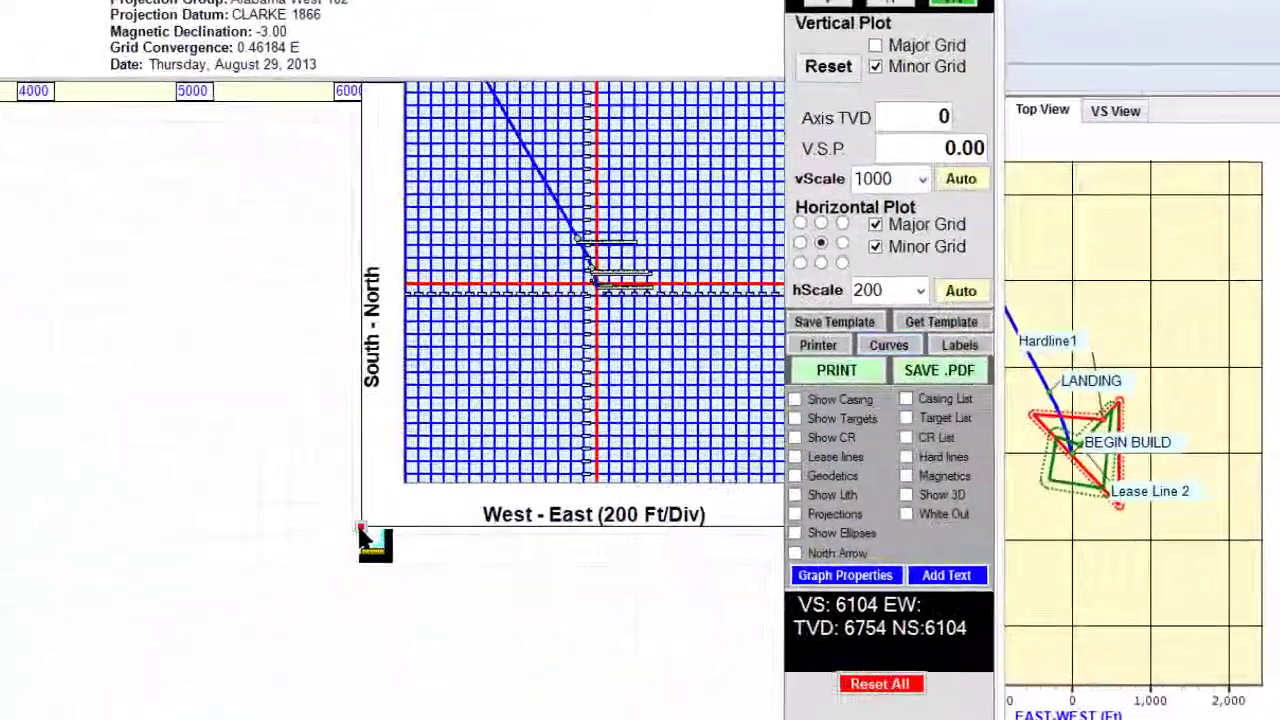
drag(684, 405, 654, 434)
drag(314, 583, 133, 712)
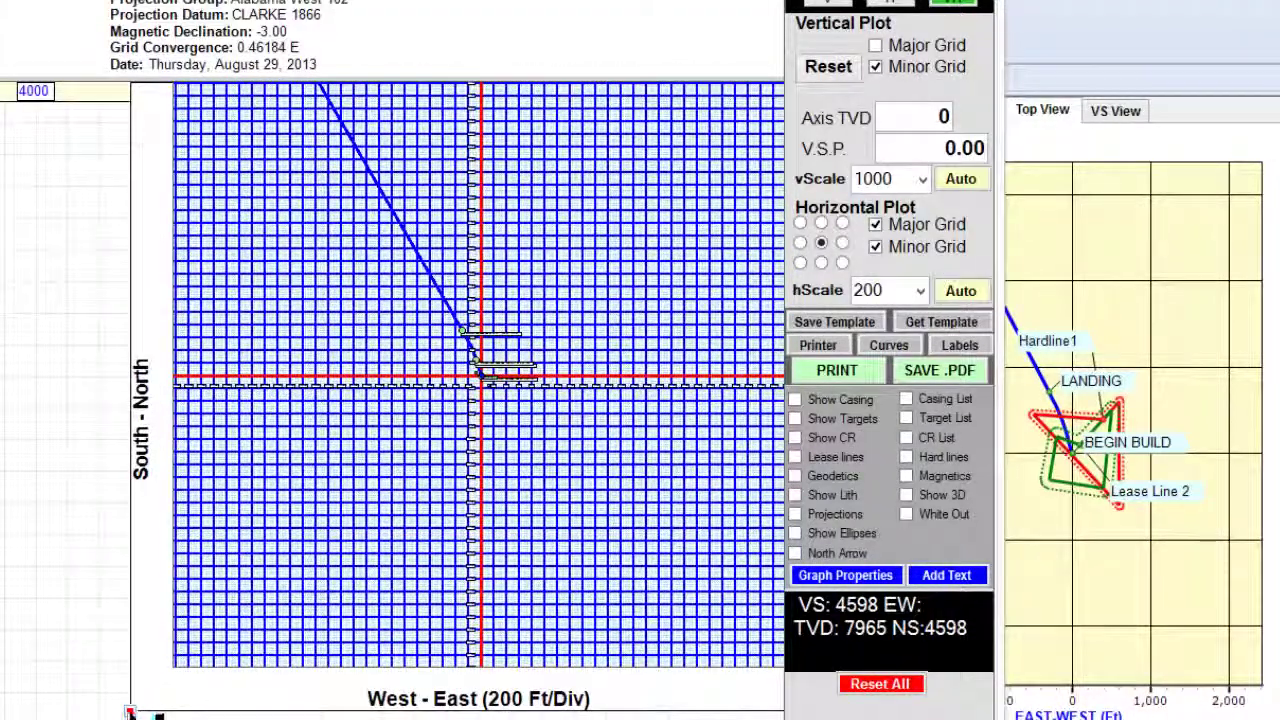
drag(350, 310, 449, 506)
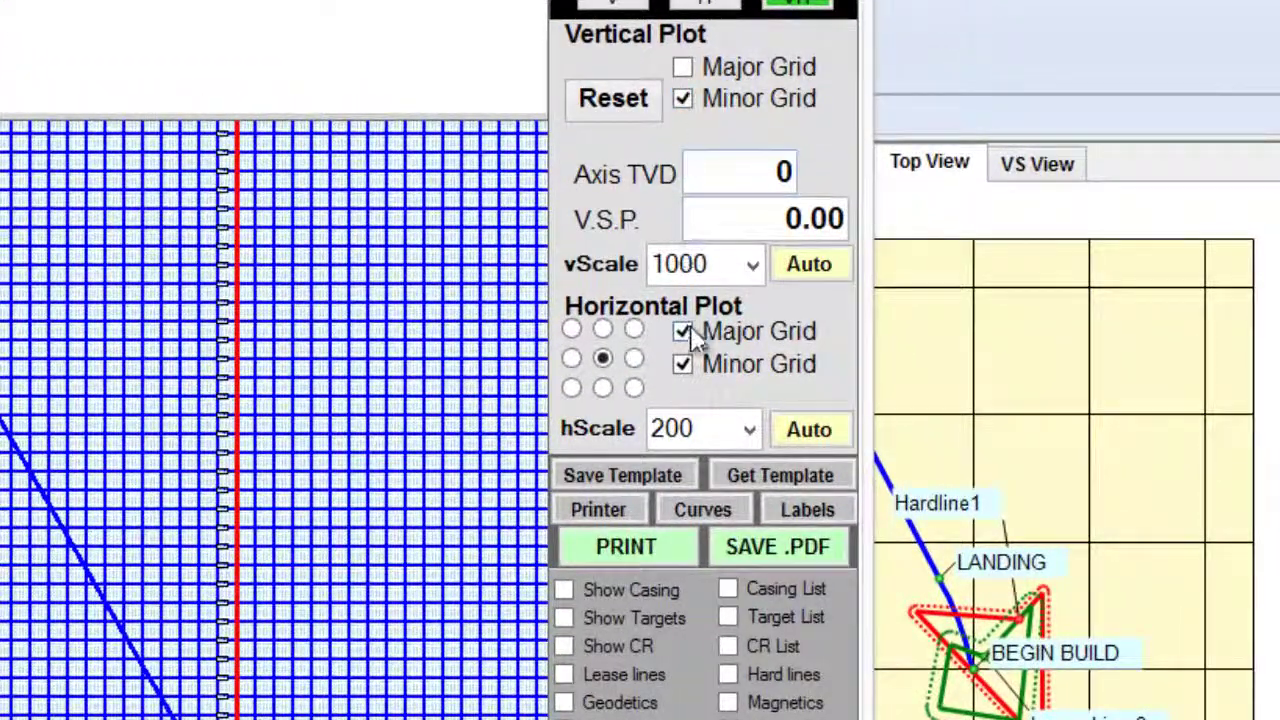
Turn off the horizontal plot's major grid and toggle the vertical plot's grids, leaving only its minor grid on
click(682, 332)
click(682, 67)
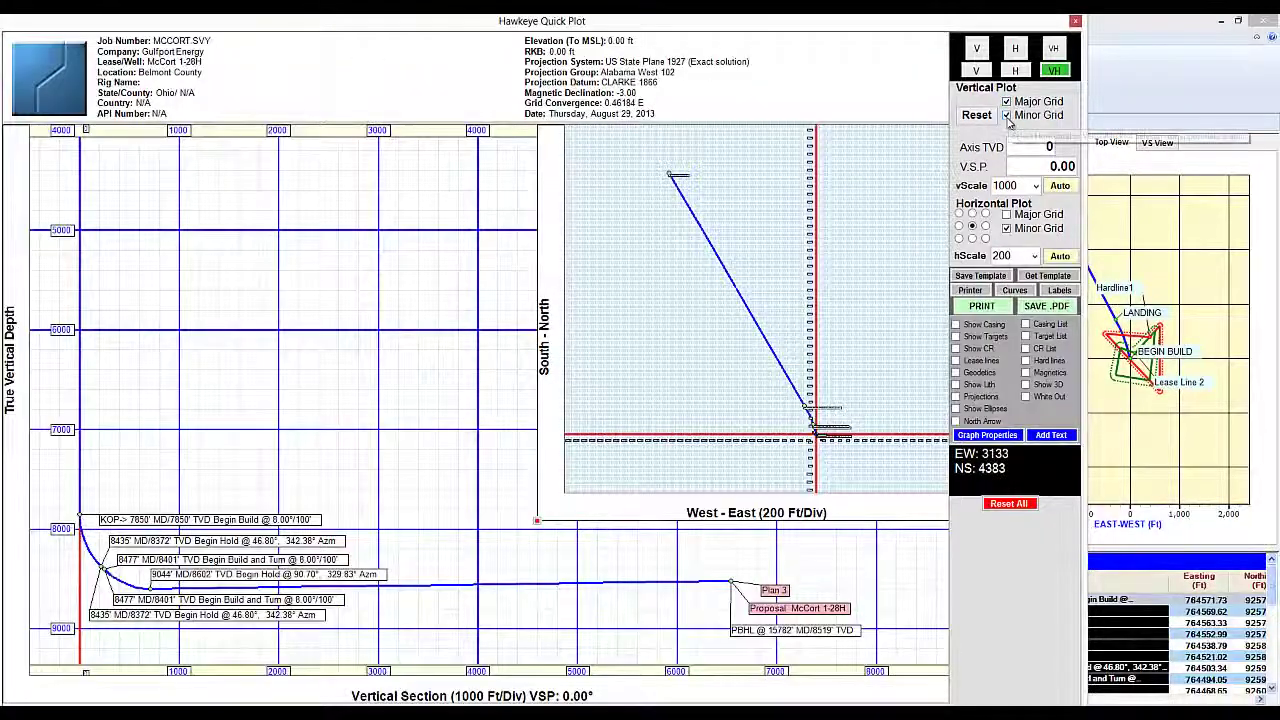
click(1007, 115)
click(1006, 102)
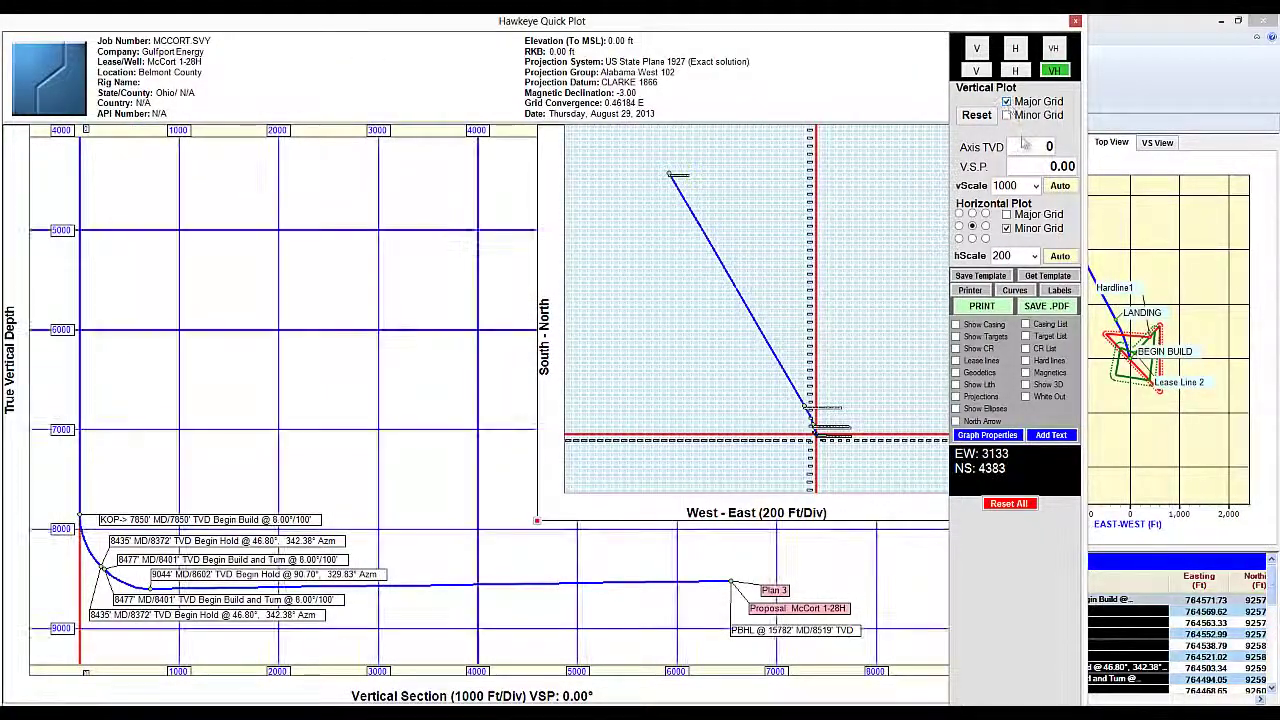
click(1006, 102)
click(1007, 115)
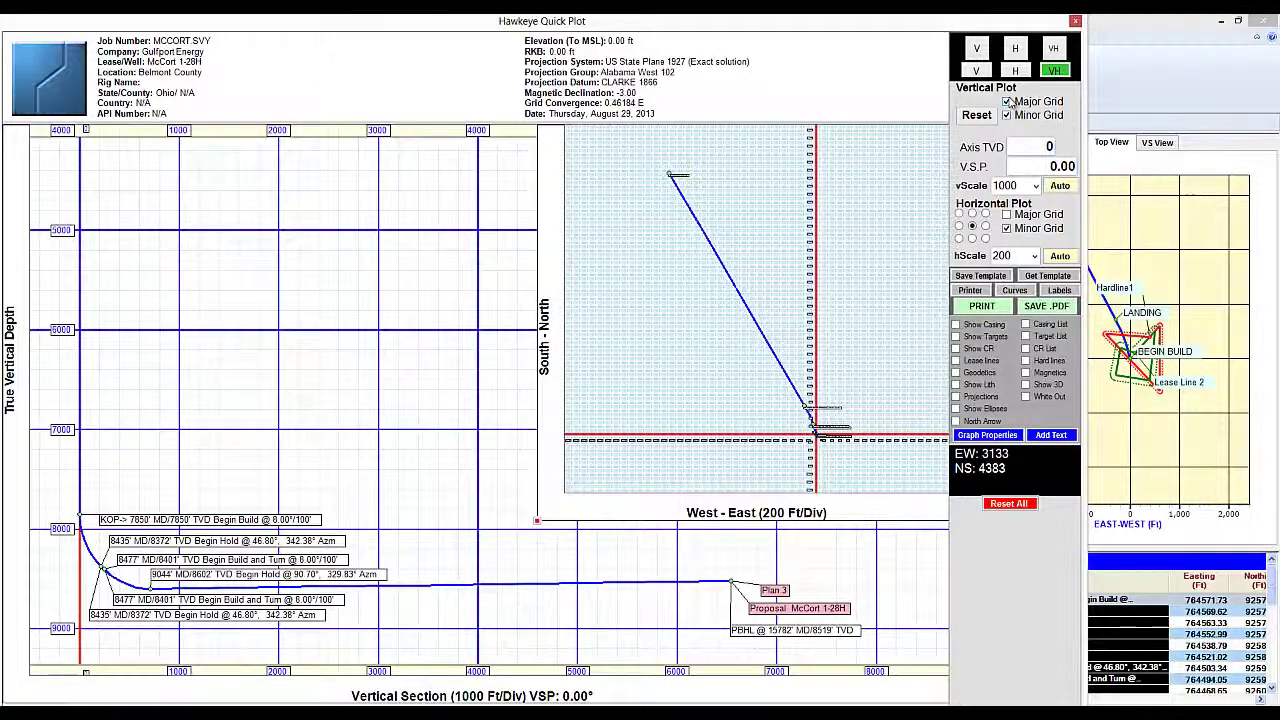
click(1006, 102)
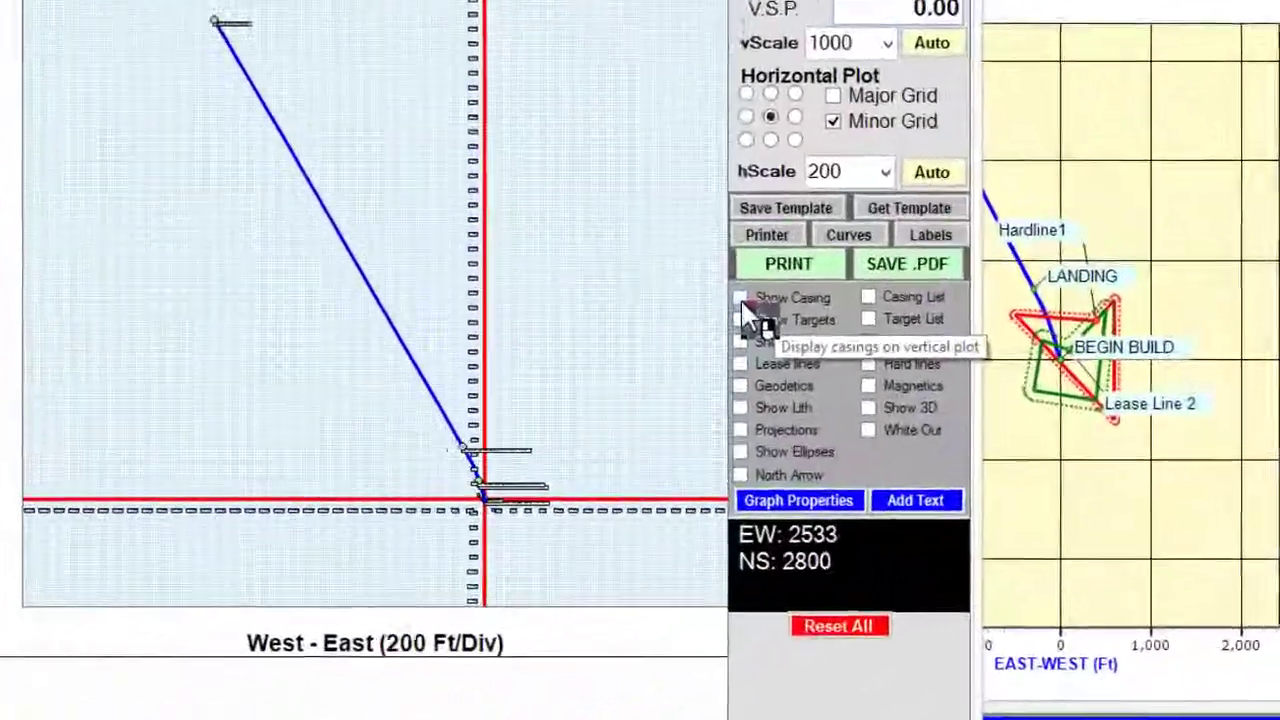
Display the casings on the vertical plot
click(862, 313)
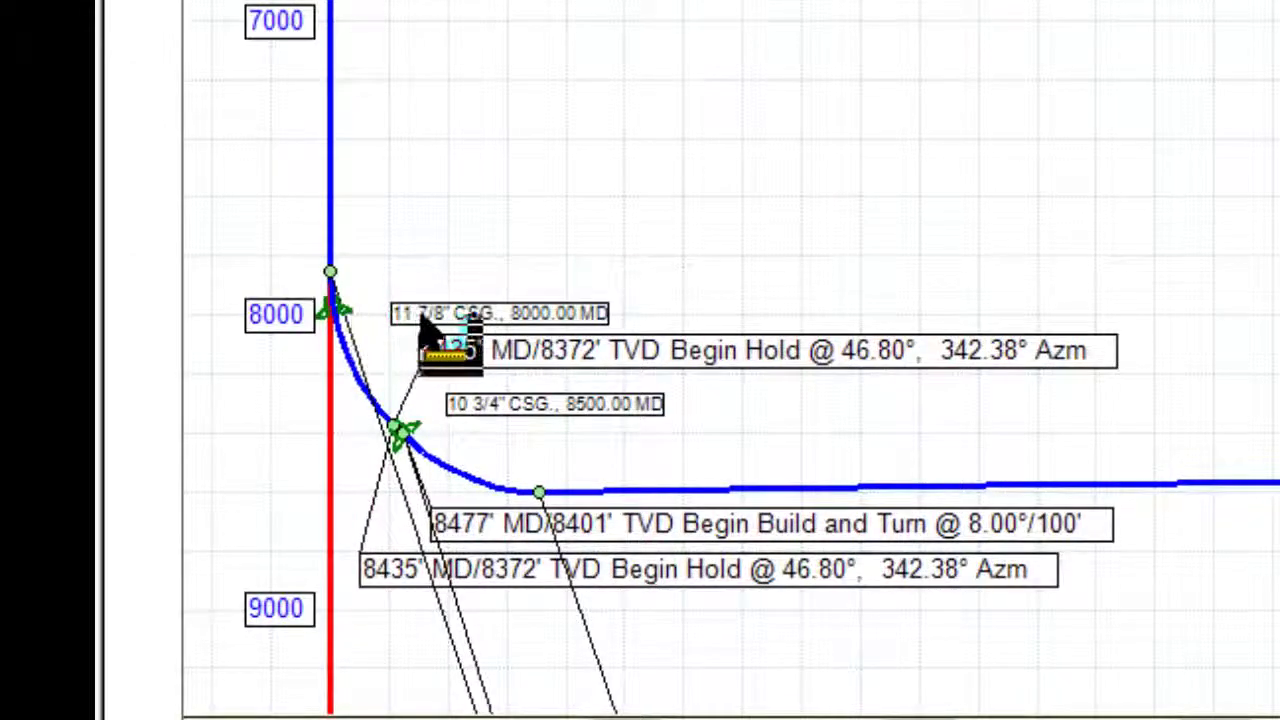
Enlarge the casing data table until all its rows fit and move it against the edge of the horizontal plot inset
drag(384, 294, 376, 286)
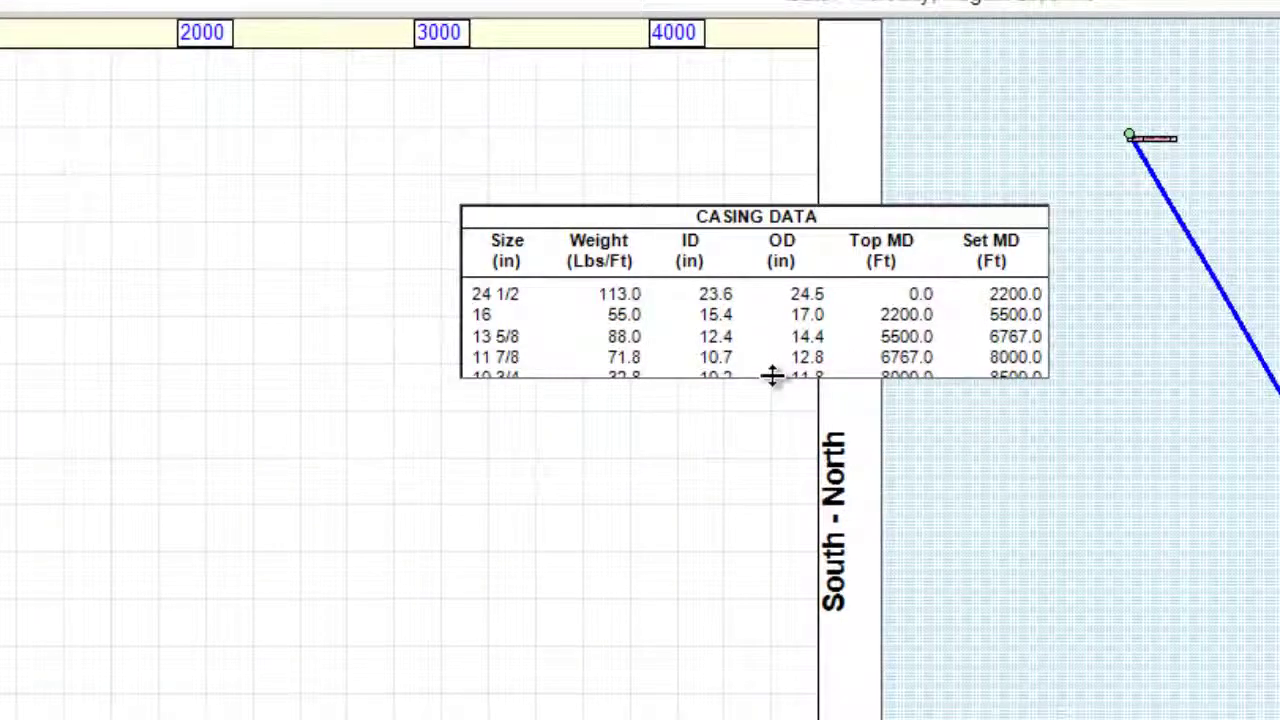
mouse_move(773, 375)
mouse_down()
mouse_move(769, 428)
mouse_move(769, 397)
mouse_up()
drag(823, 217, 576, 69)
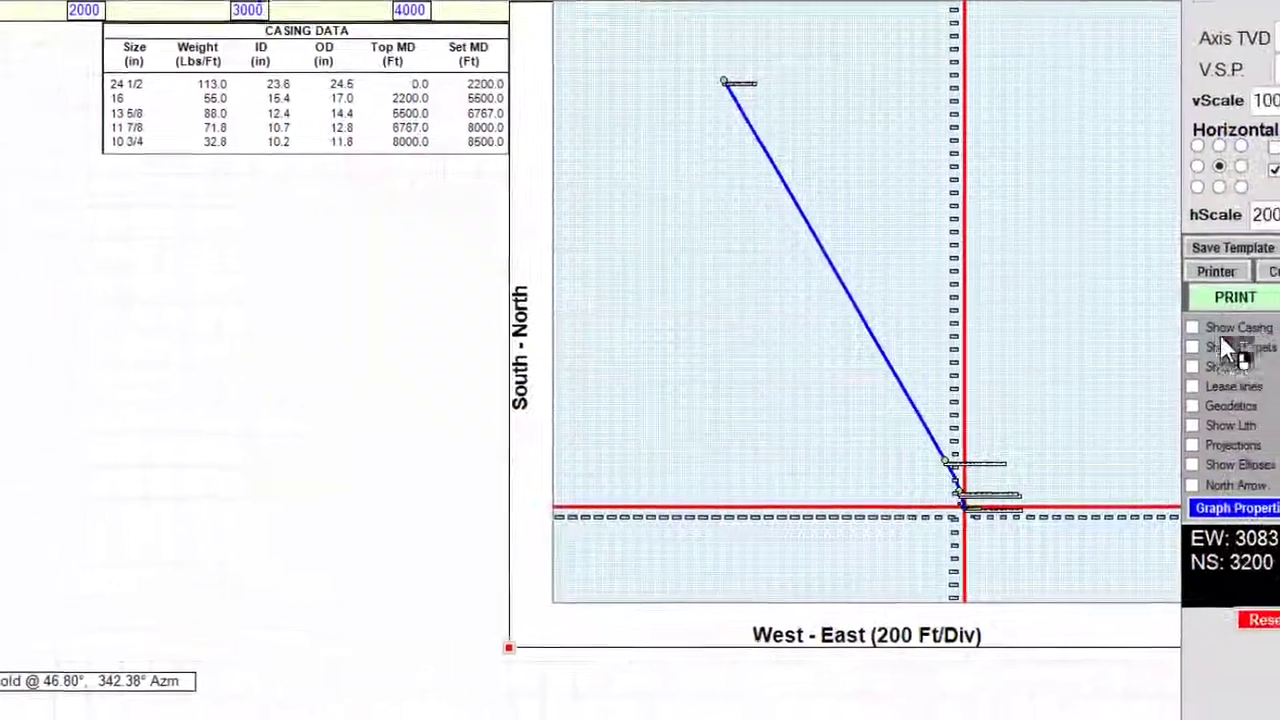
Add the target data and critical points tables to the plot, closing the opened target list with its changes saved
click(1248, 359)
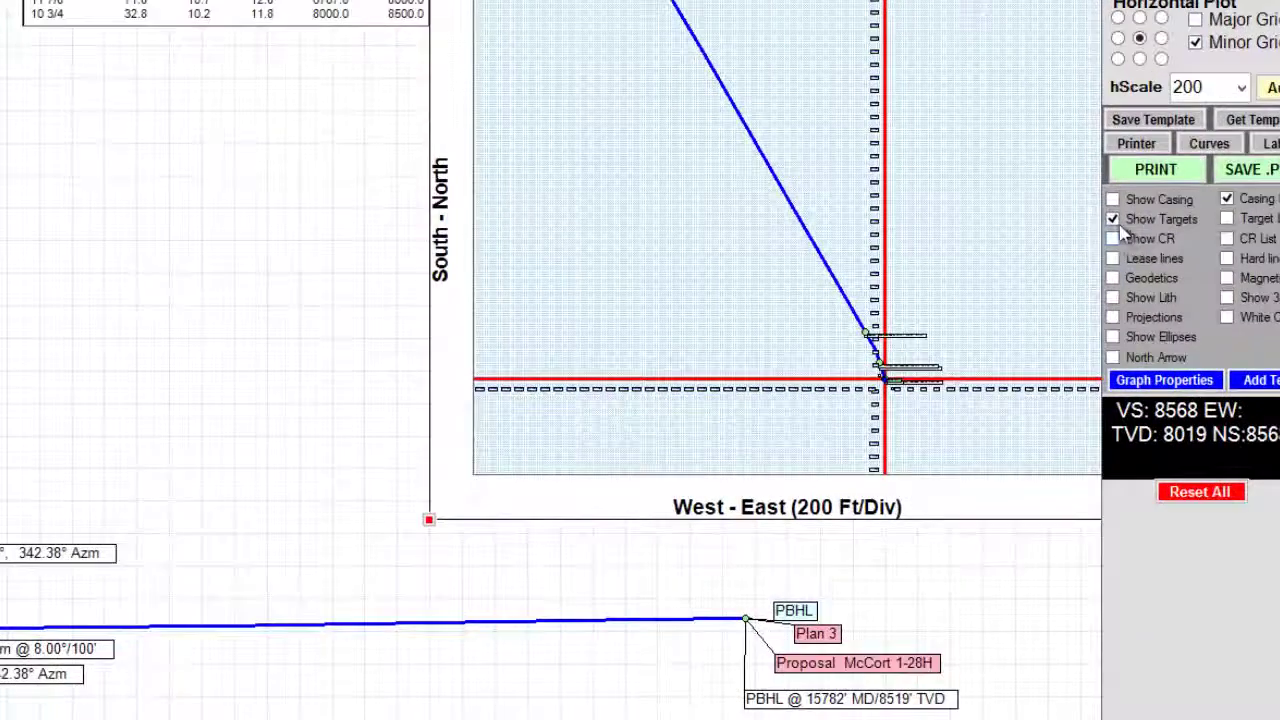
click(1227, 219)
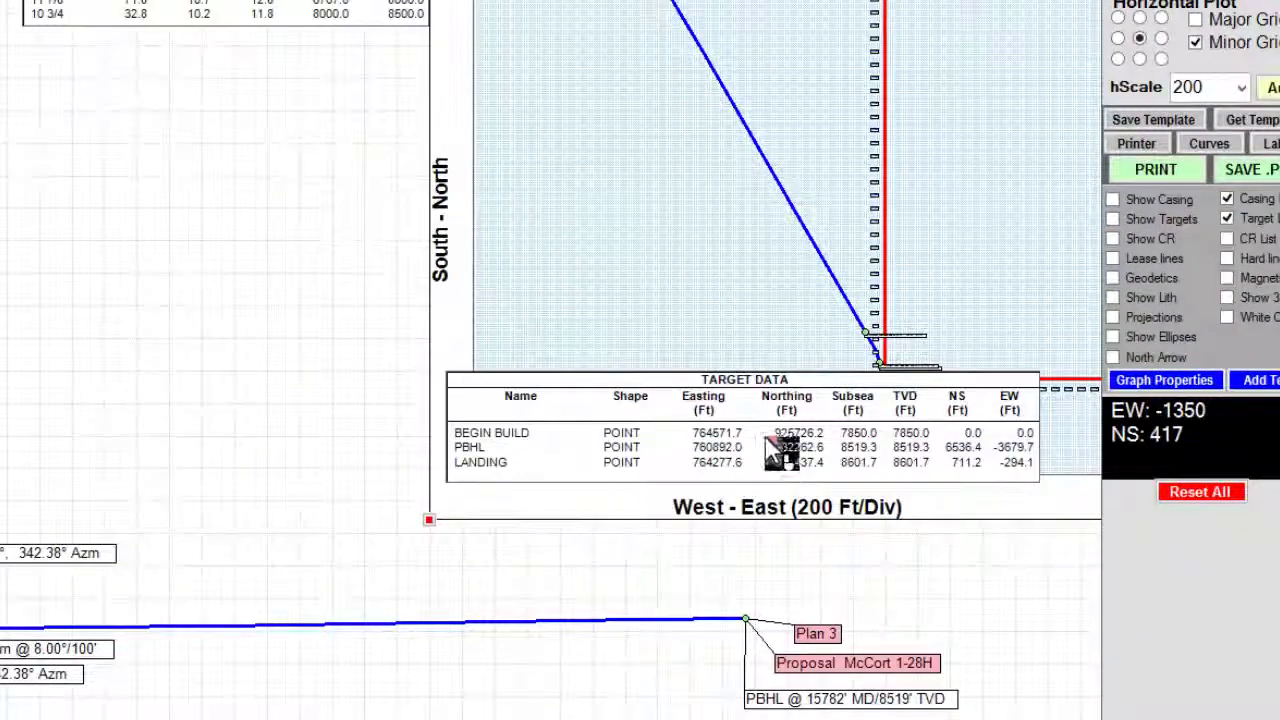
double_click(776, 450)
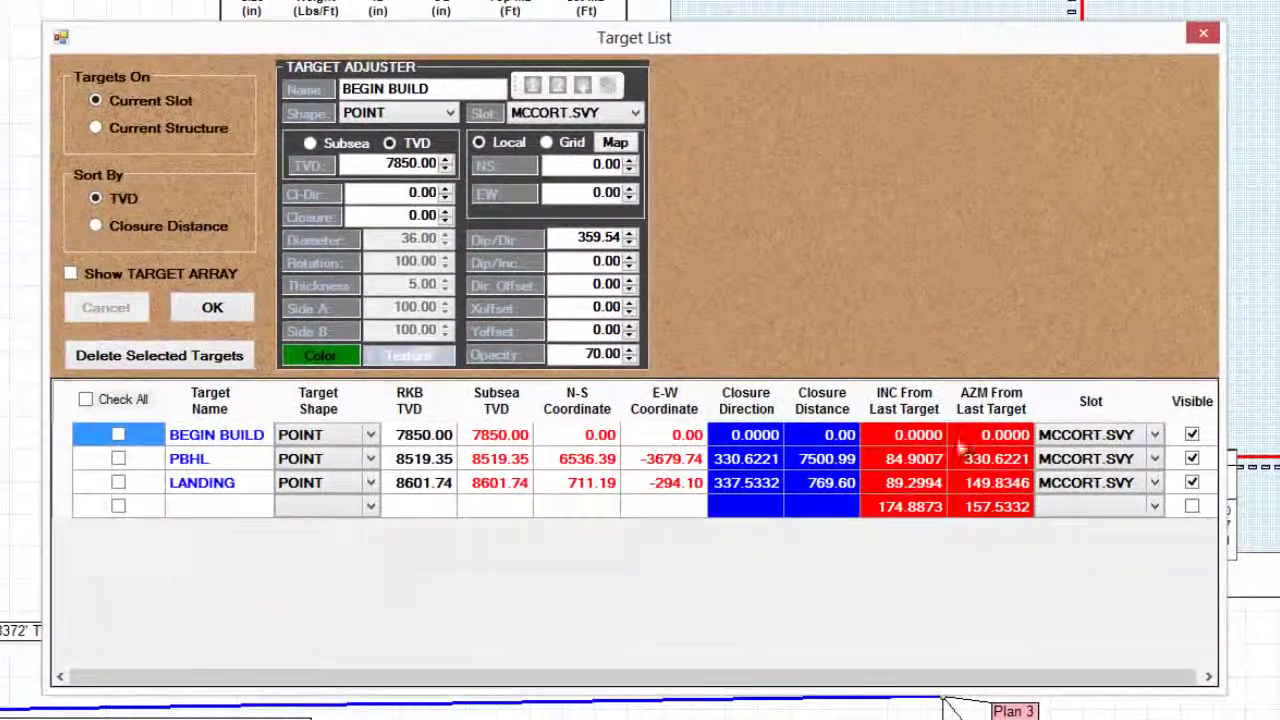
click(1205, 36)
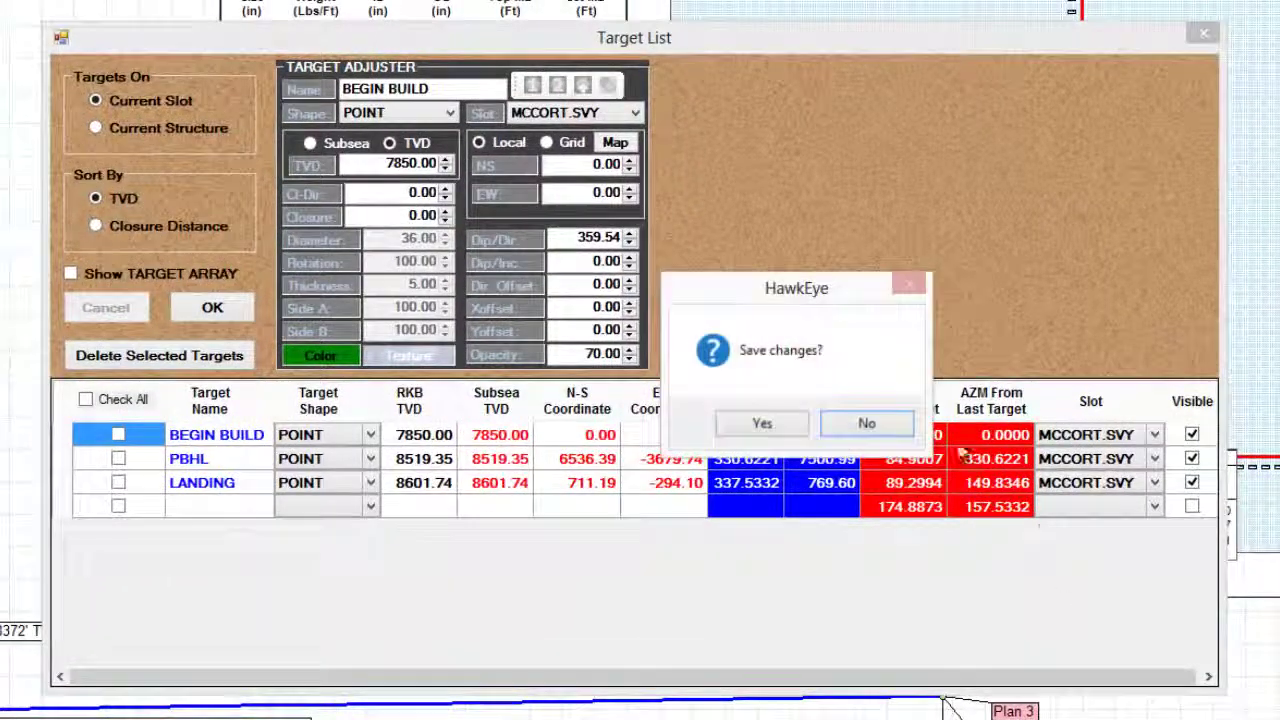
click(798, 427)
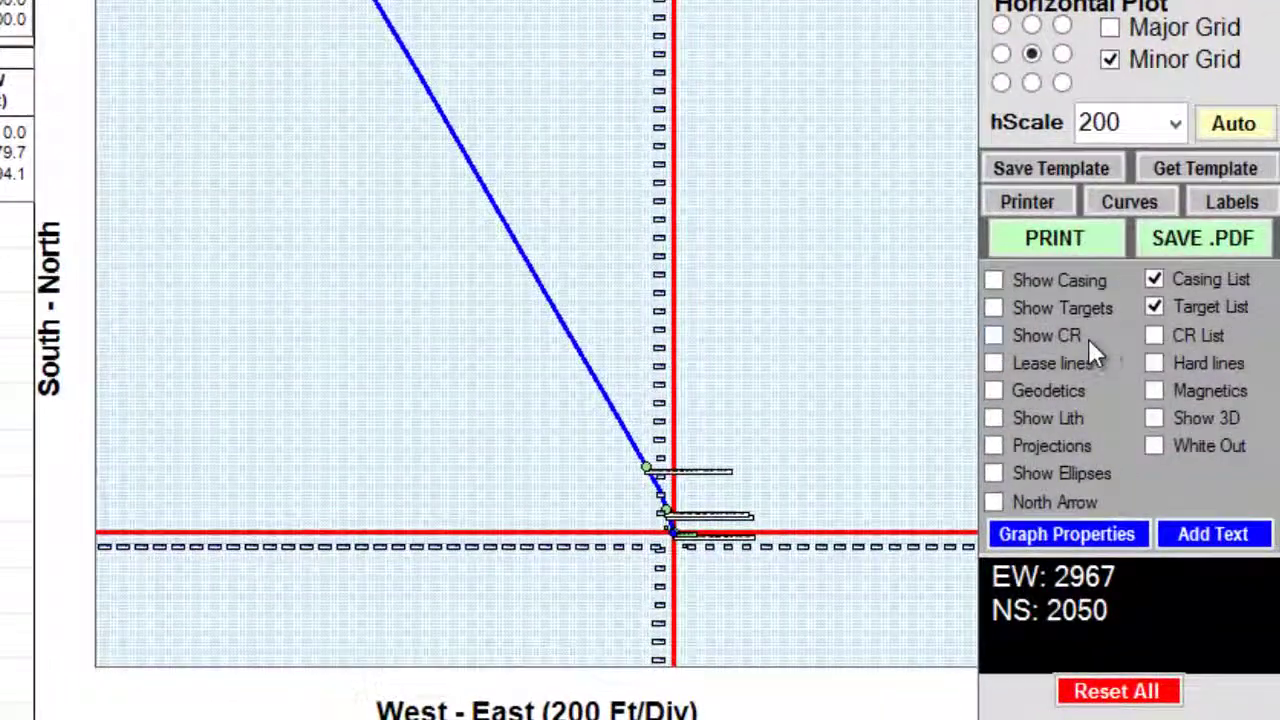
click(1155, 335)
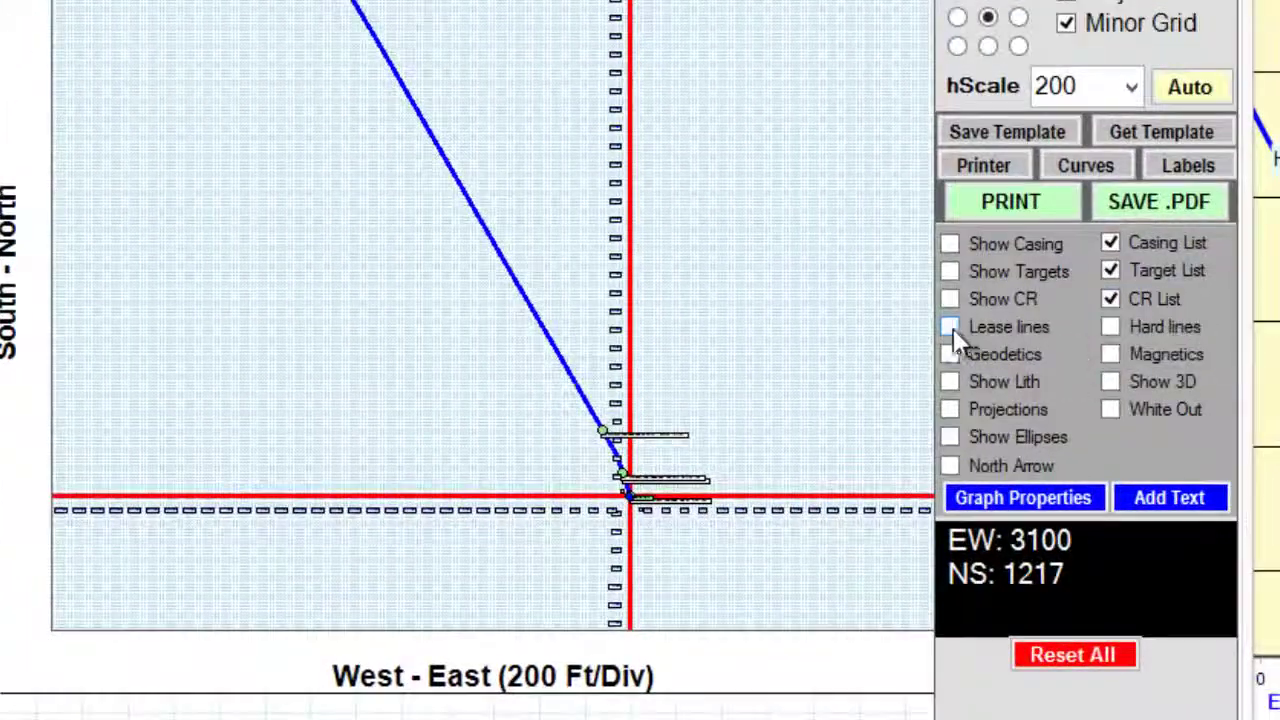
Display the lease lines and hard lines on the horizontal plot, inspect them around the well origin, and hide them again
click(950, 328)
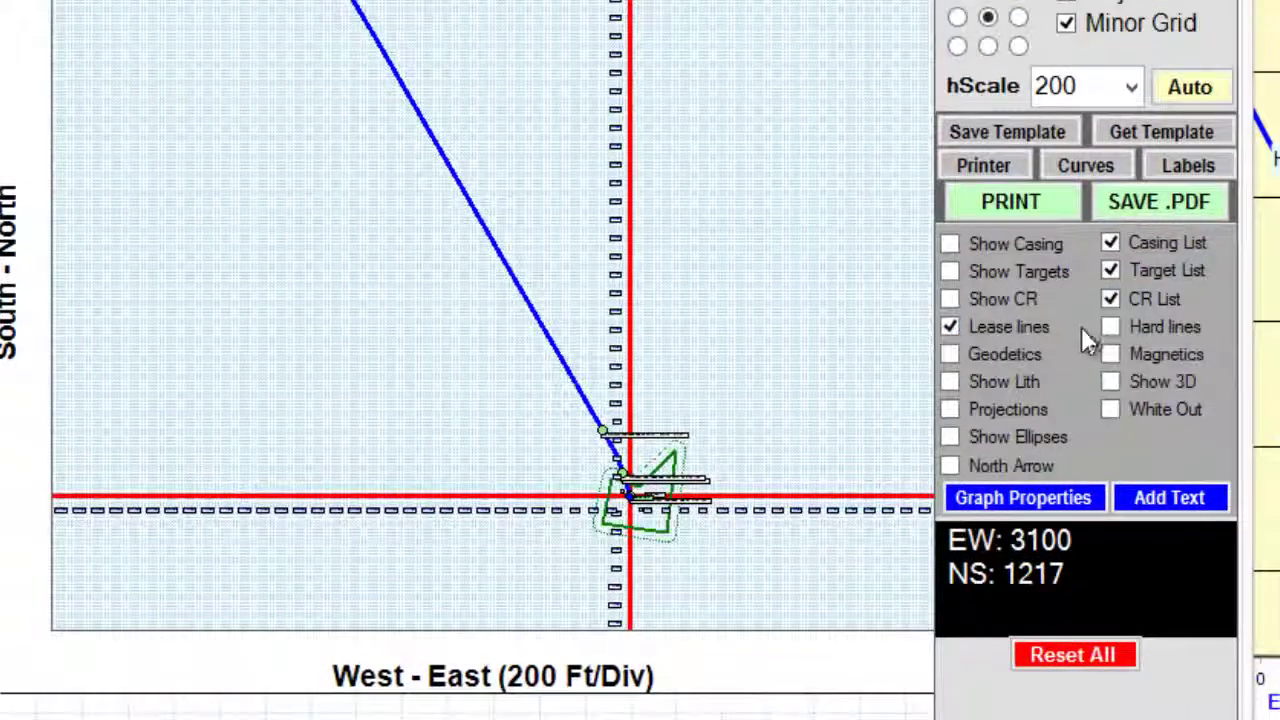
click(1111, 328)
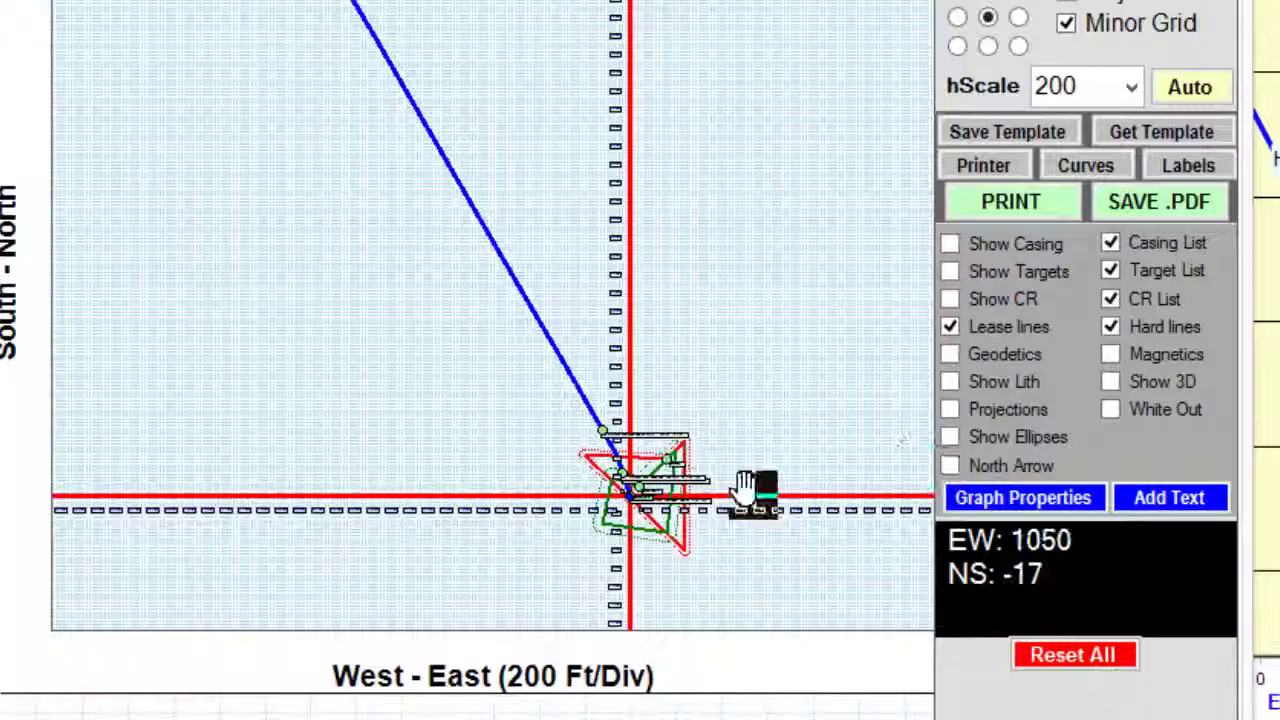
drag(743, 491, 678, 228)
scroll(678, 228, up, 5)
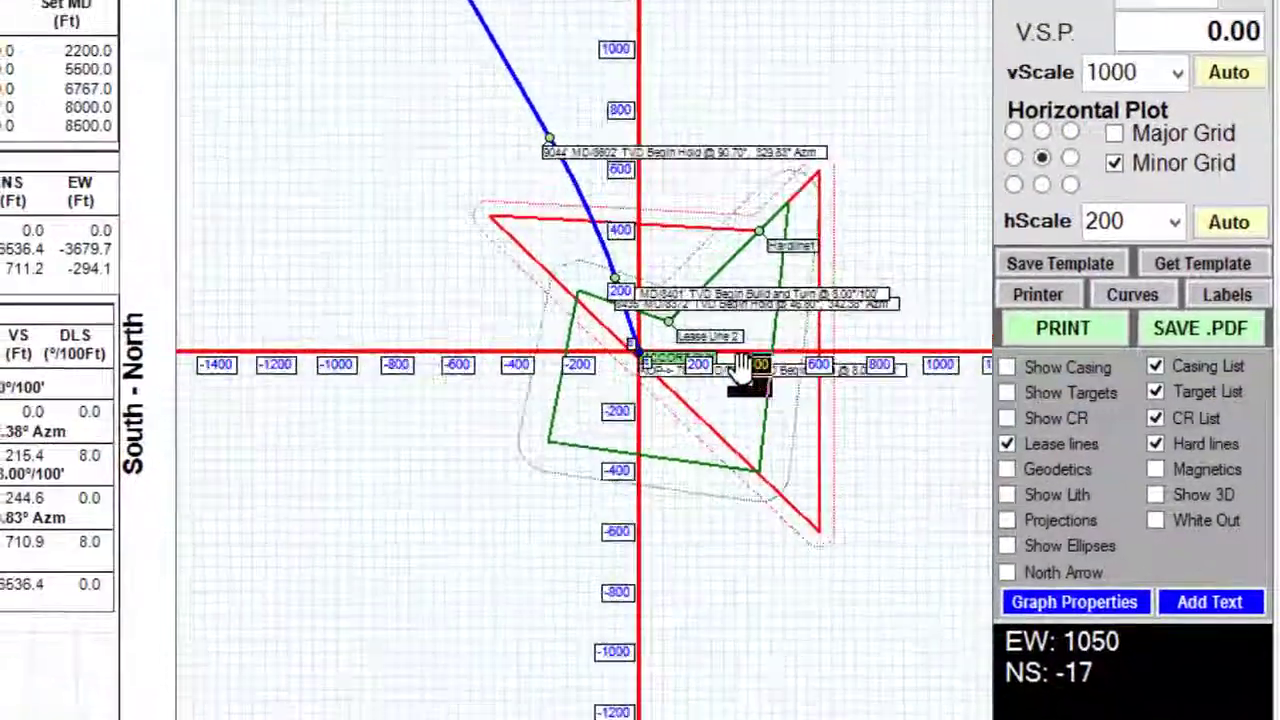
scroll(690, 398, up, 2)
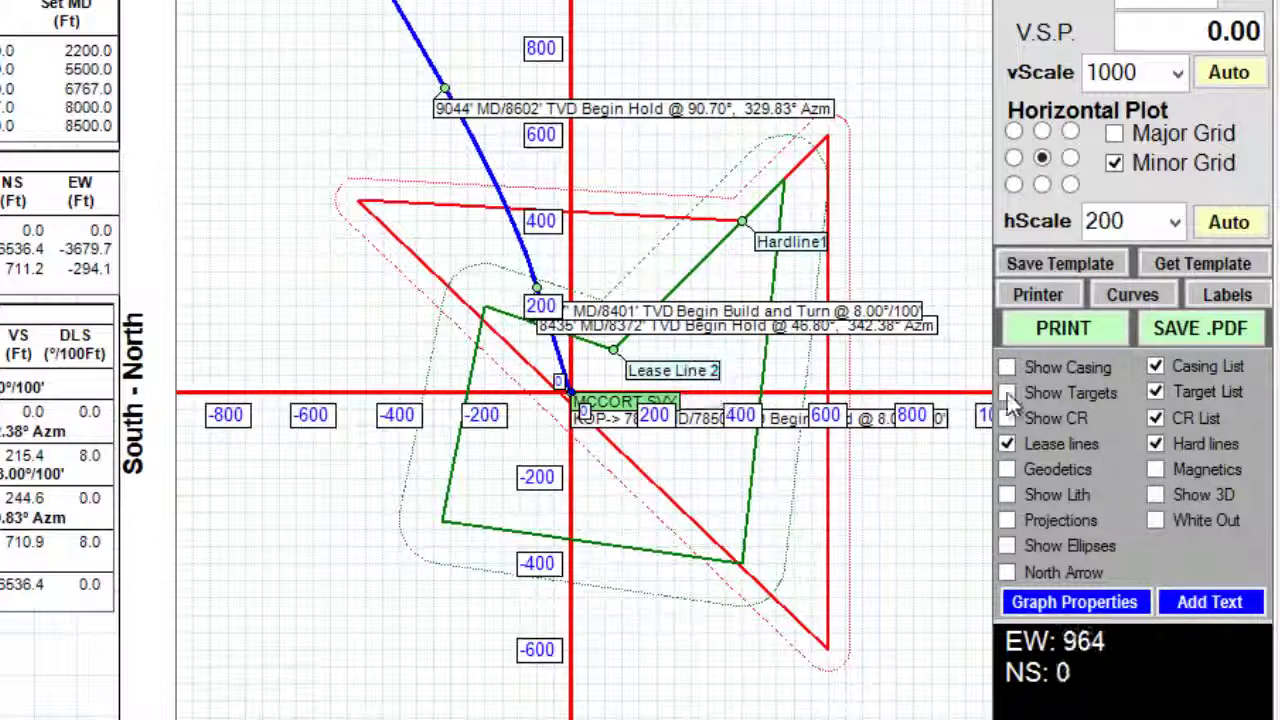
click(1006, 445)
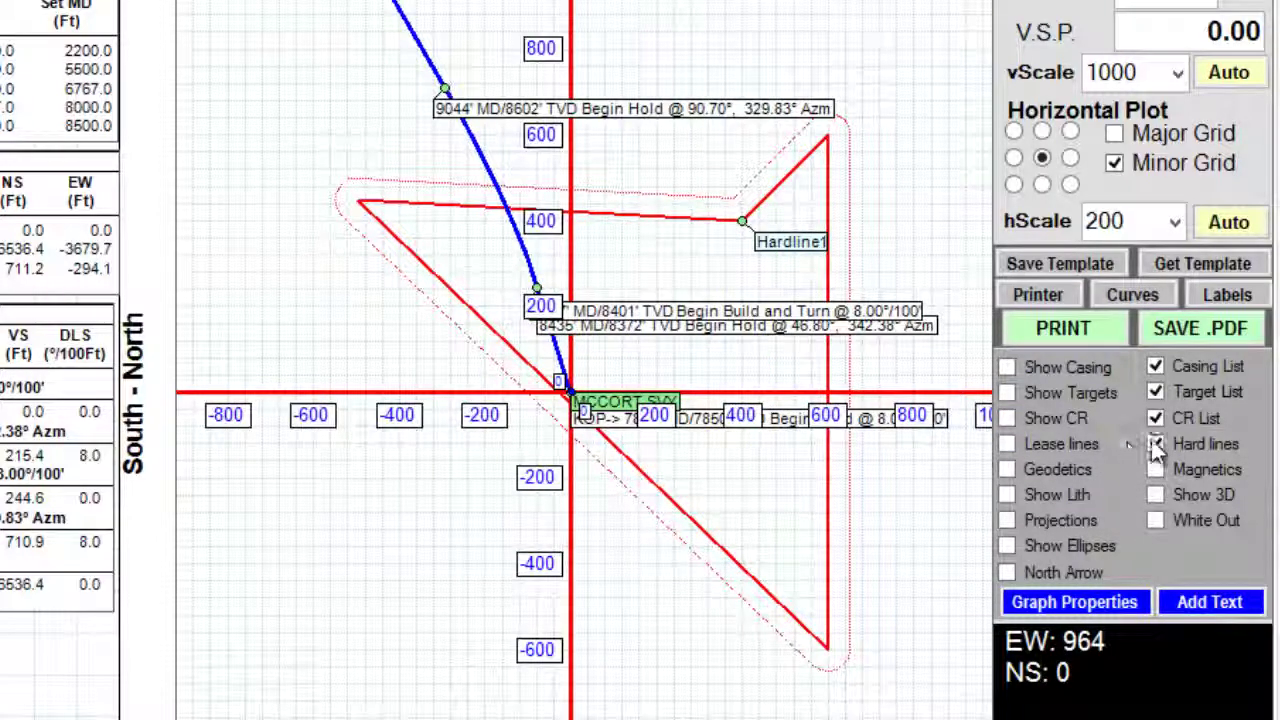
click(1156, 444)
Display the geodetic information box on the plot and reposition the vertical plot's contents
click(1006, 469)
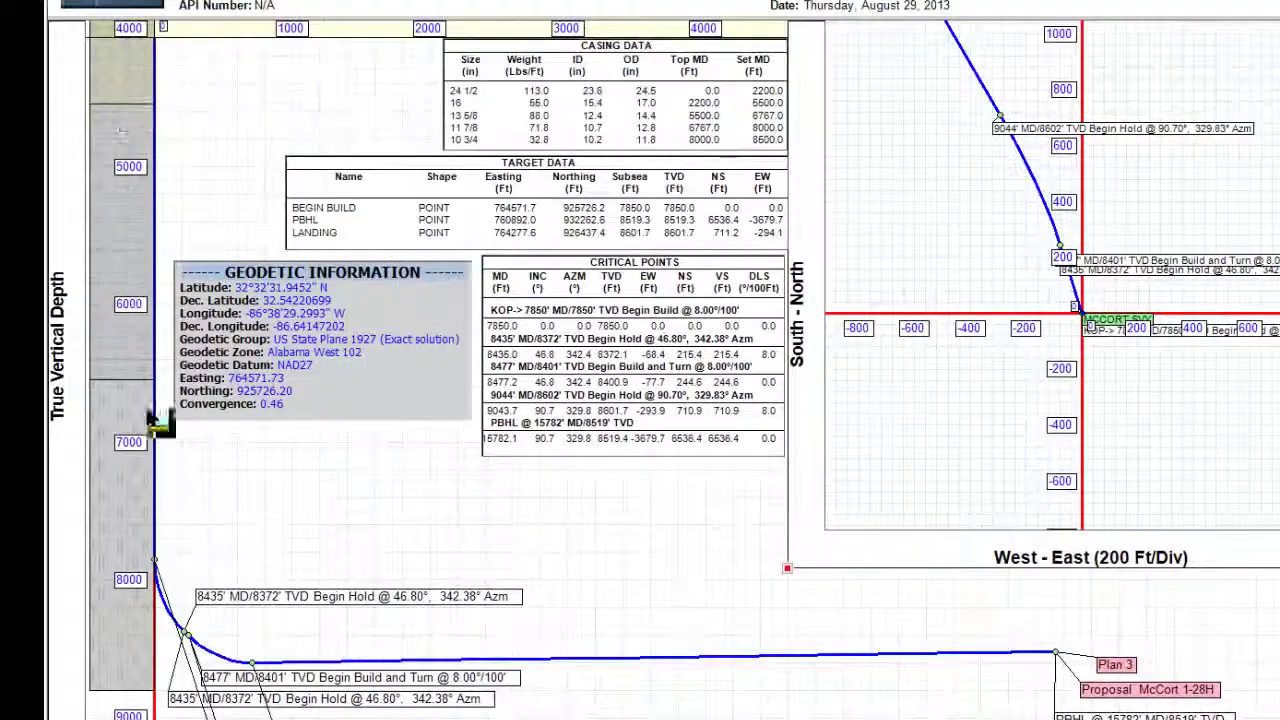
drag(160, 425, 263, 570)
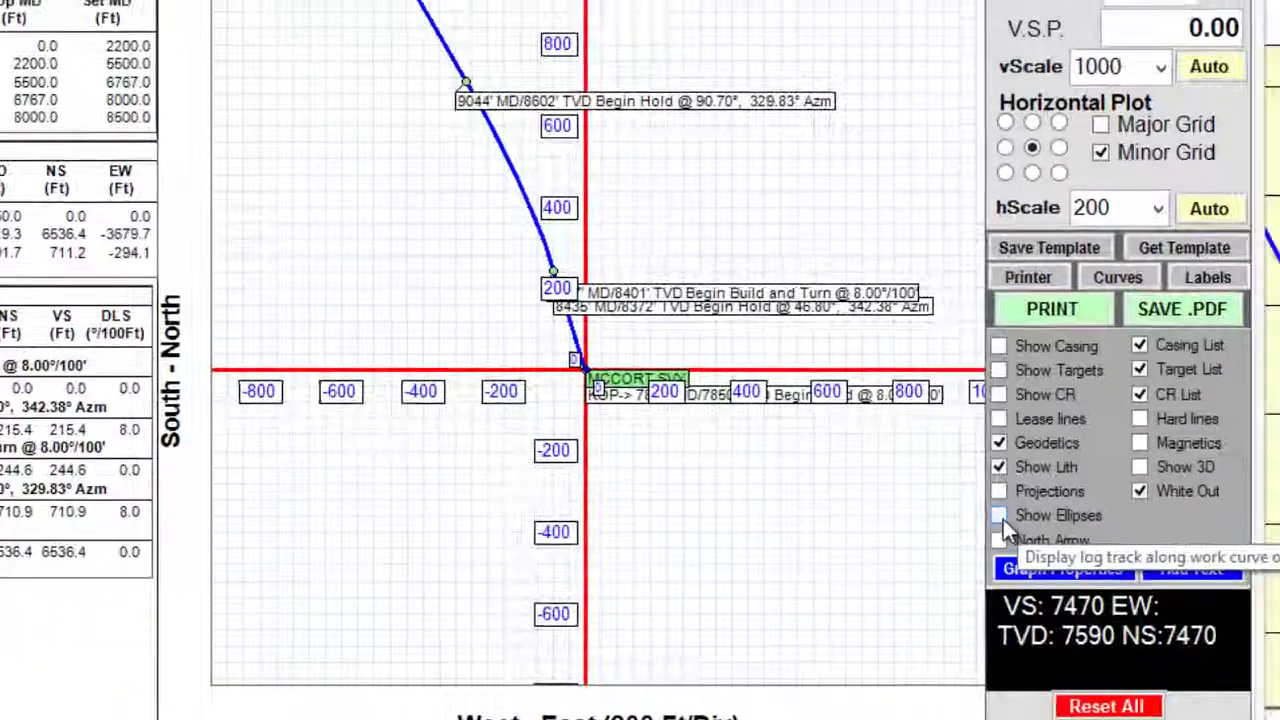
Toggle the ellipses on and off, and reposition the well path within the horizontal plot inset
click(1000, 516)
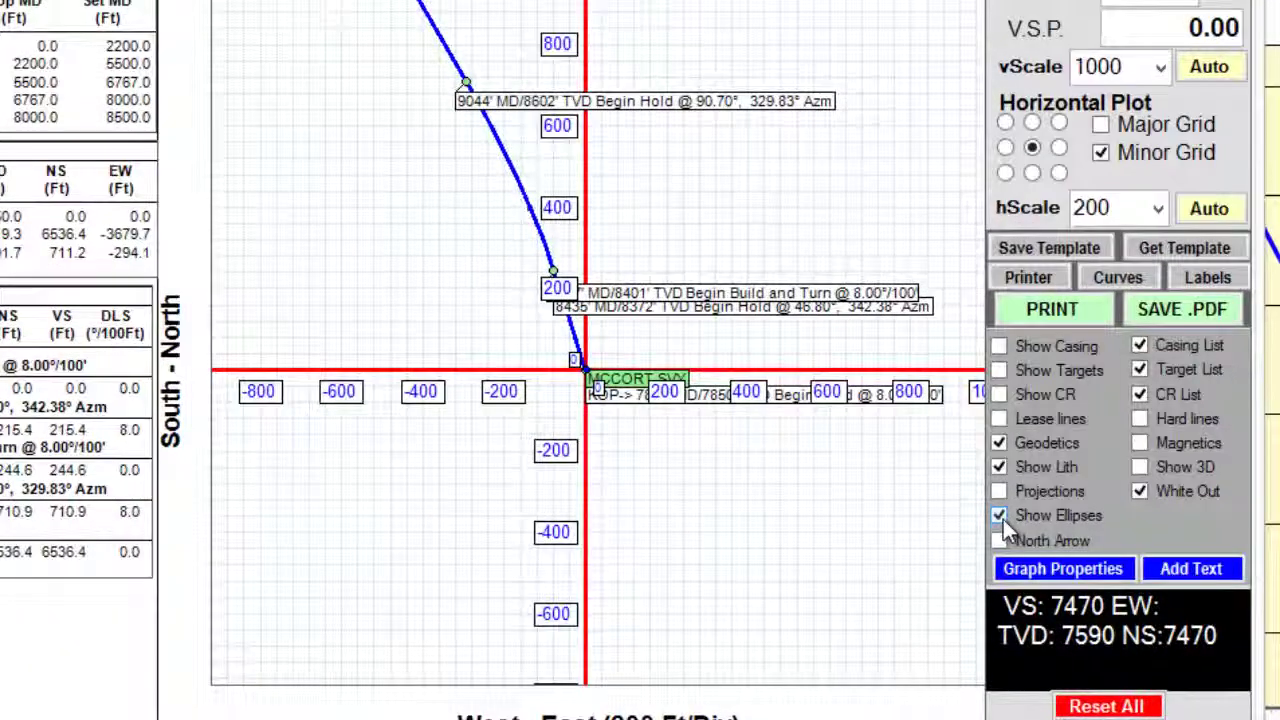
click(1000, 516)
drag(771, 374, 908, 486)
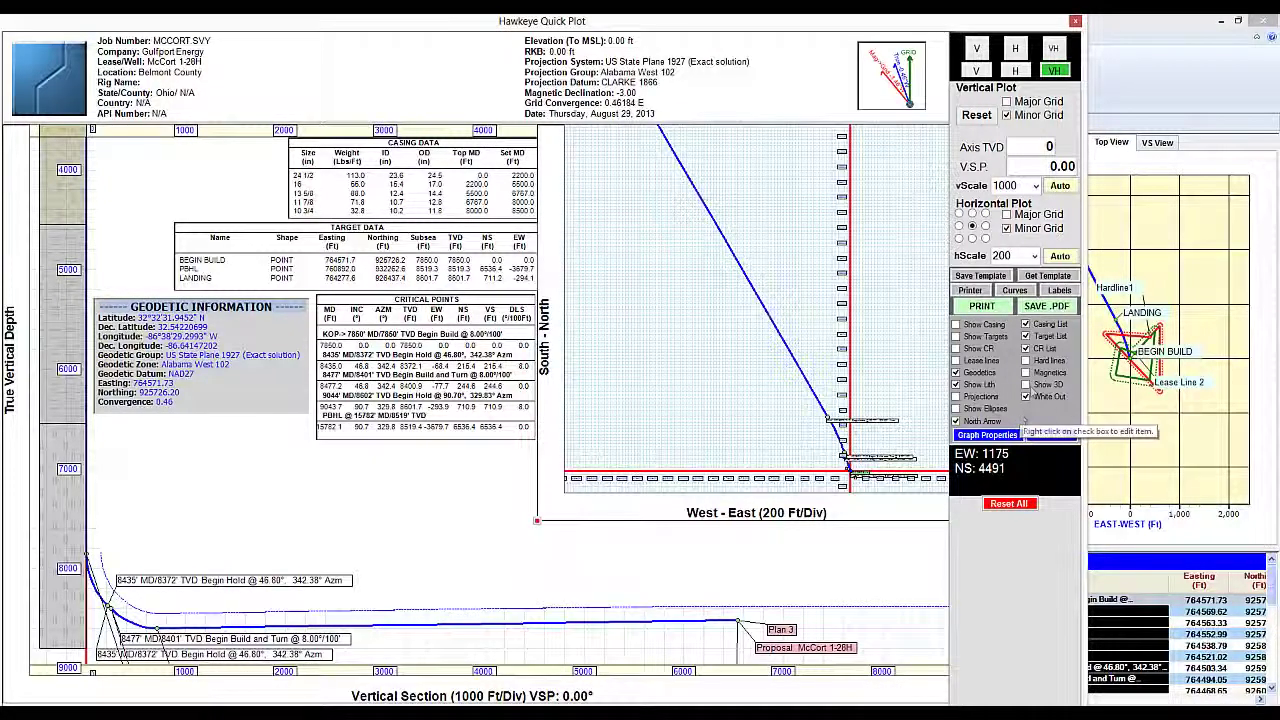
Add the 3D view to the plot, reshape it into a wide, low frame and move it below the critical points table
click(1025, 386)
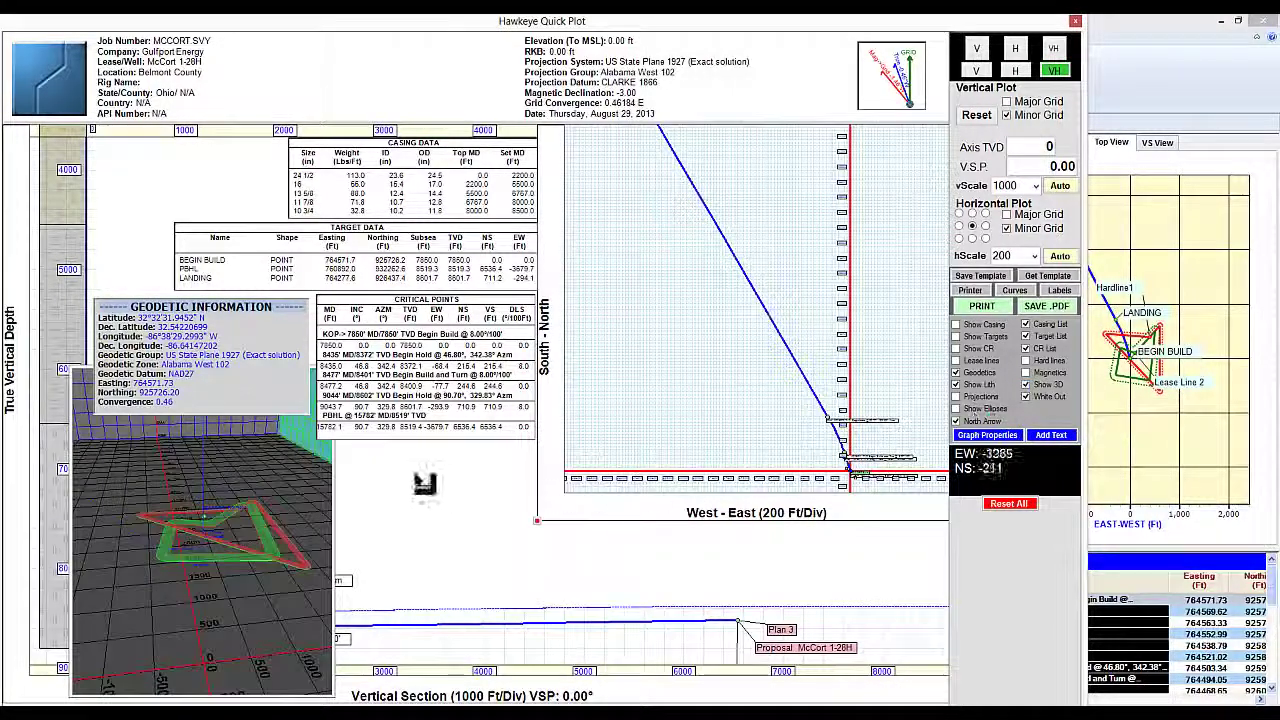
drag(88, 365, 88, 492)
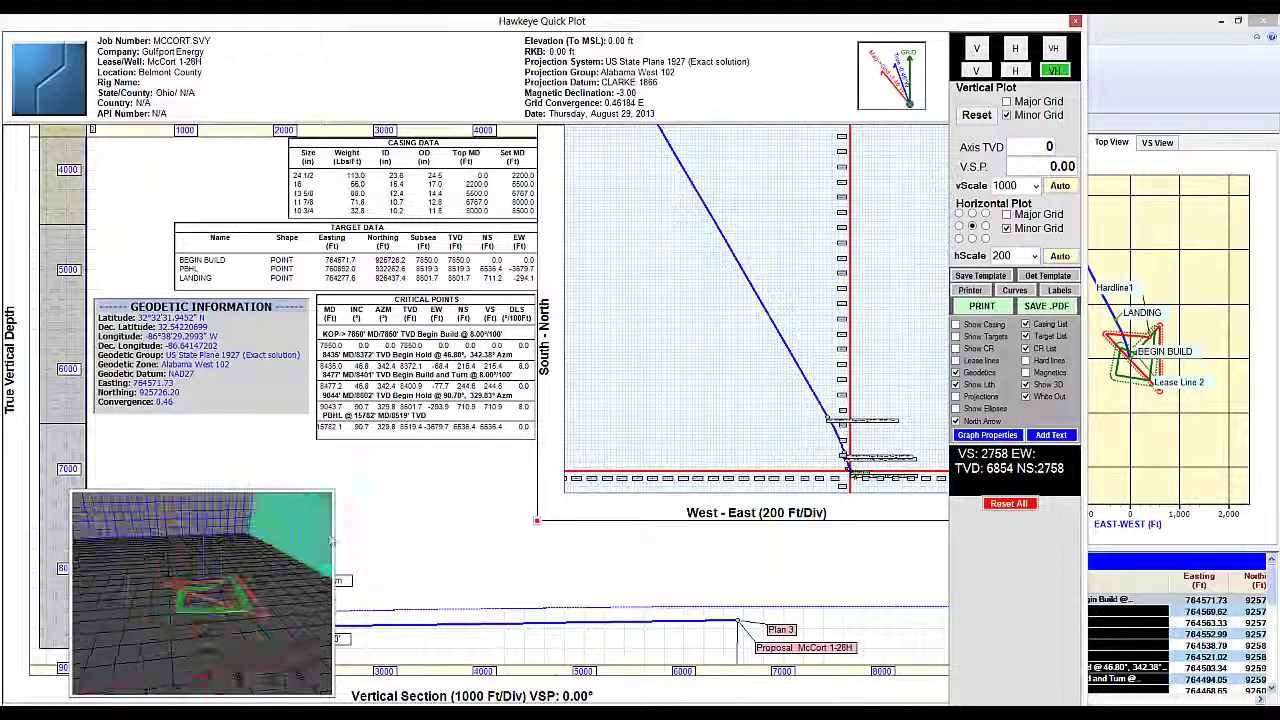
drag(336, 535, 527, 535)
drag(470, 494, 470, 565)
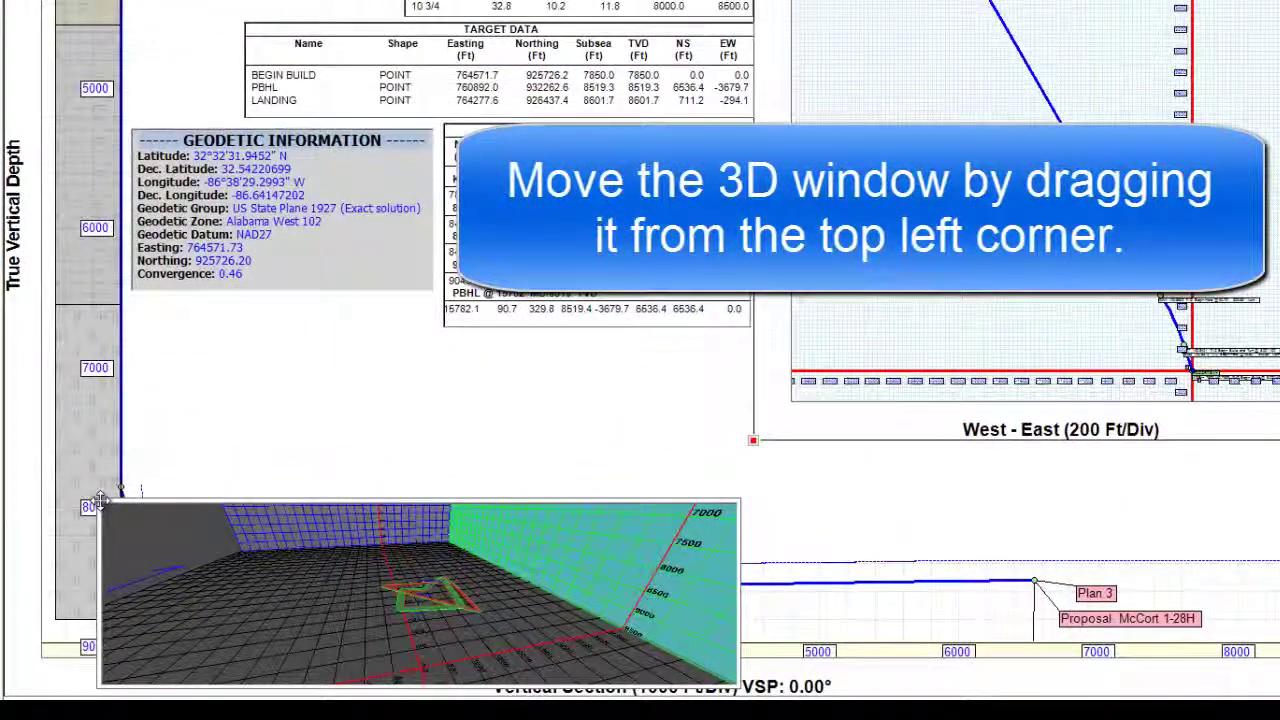
drag(100, 500, 168, 338)
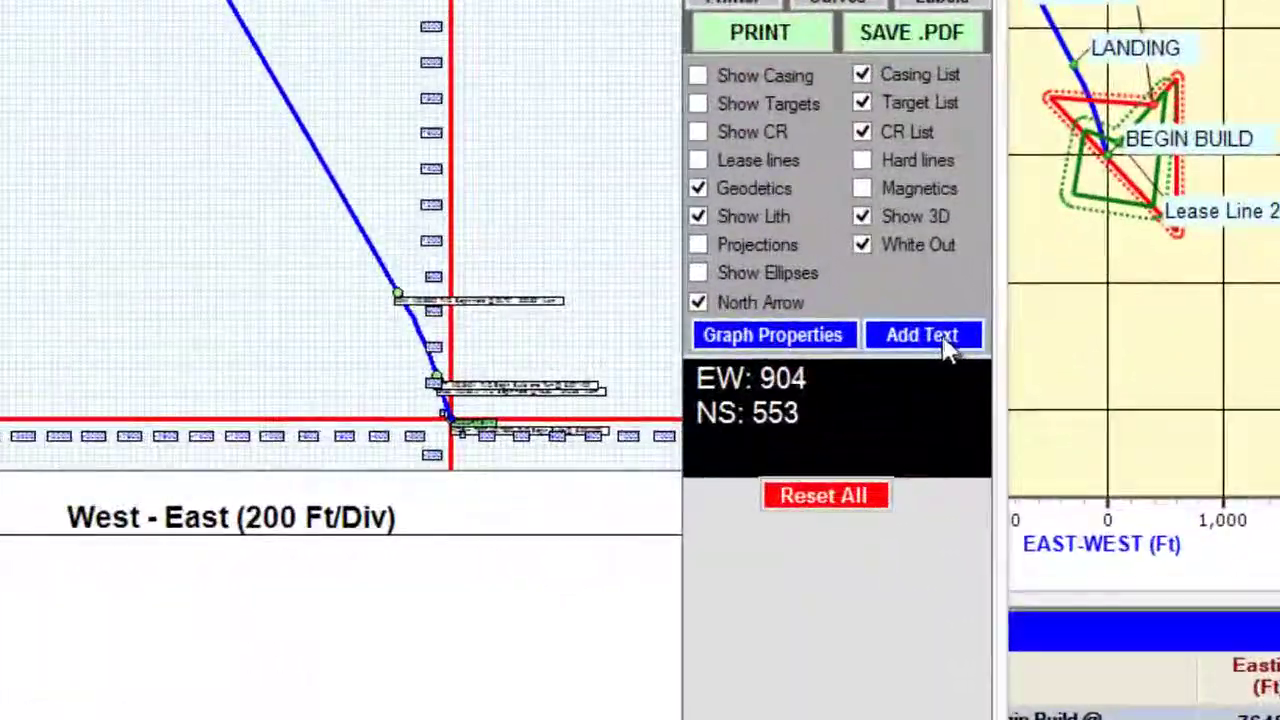
Add a text box reading "Custom text here." and place it in the lower right corner of the 3D view
click(948, 345)
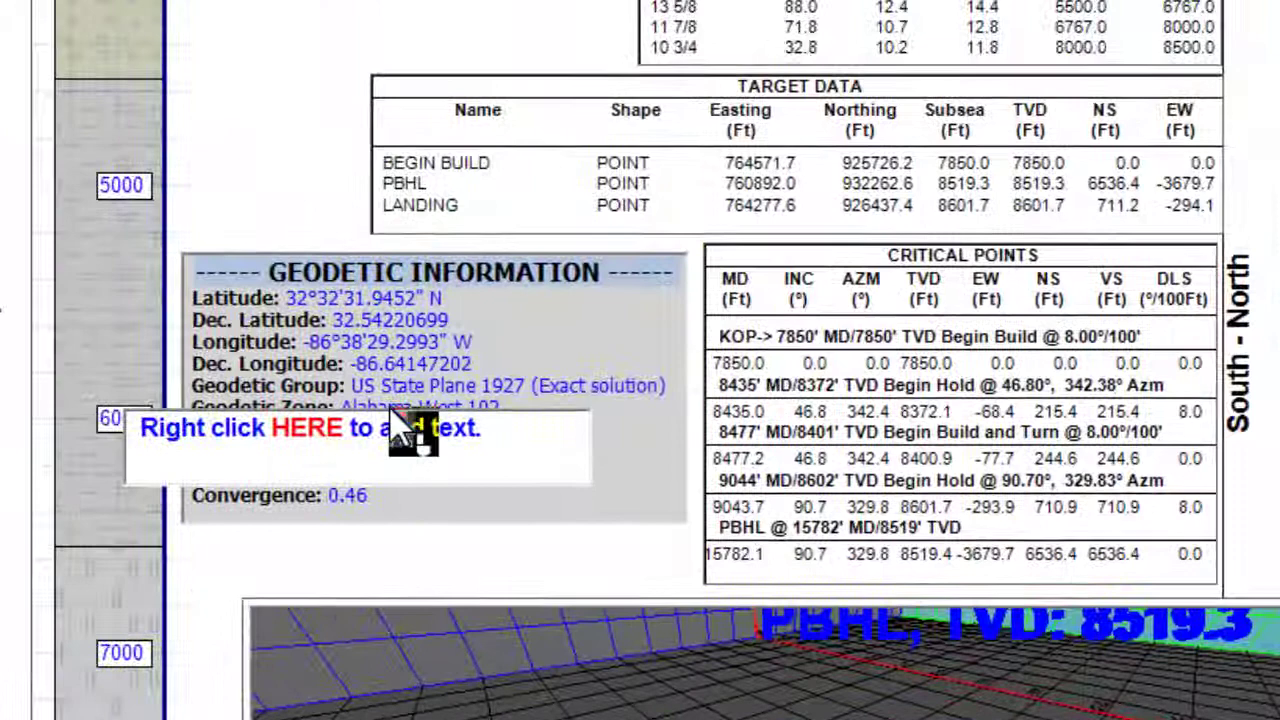
right_click(390, 428)
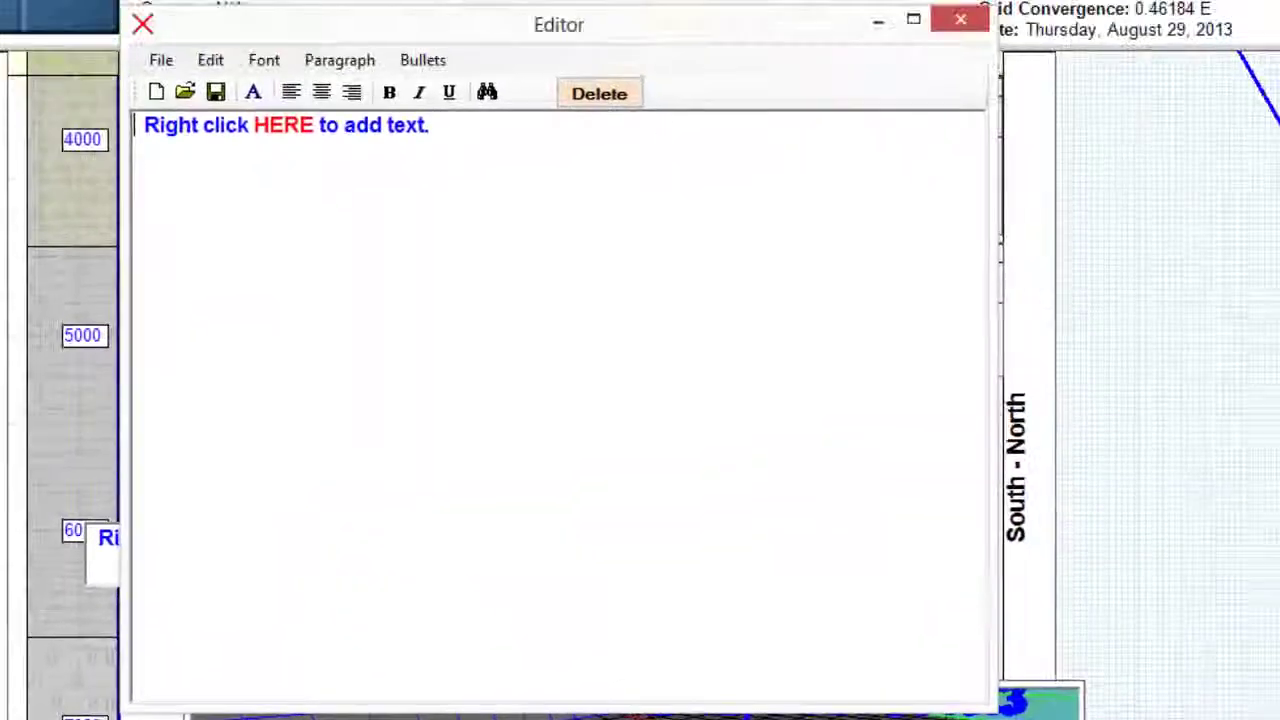
key(ctrl+a)
text(Custom text here:)
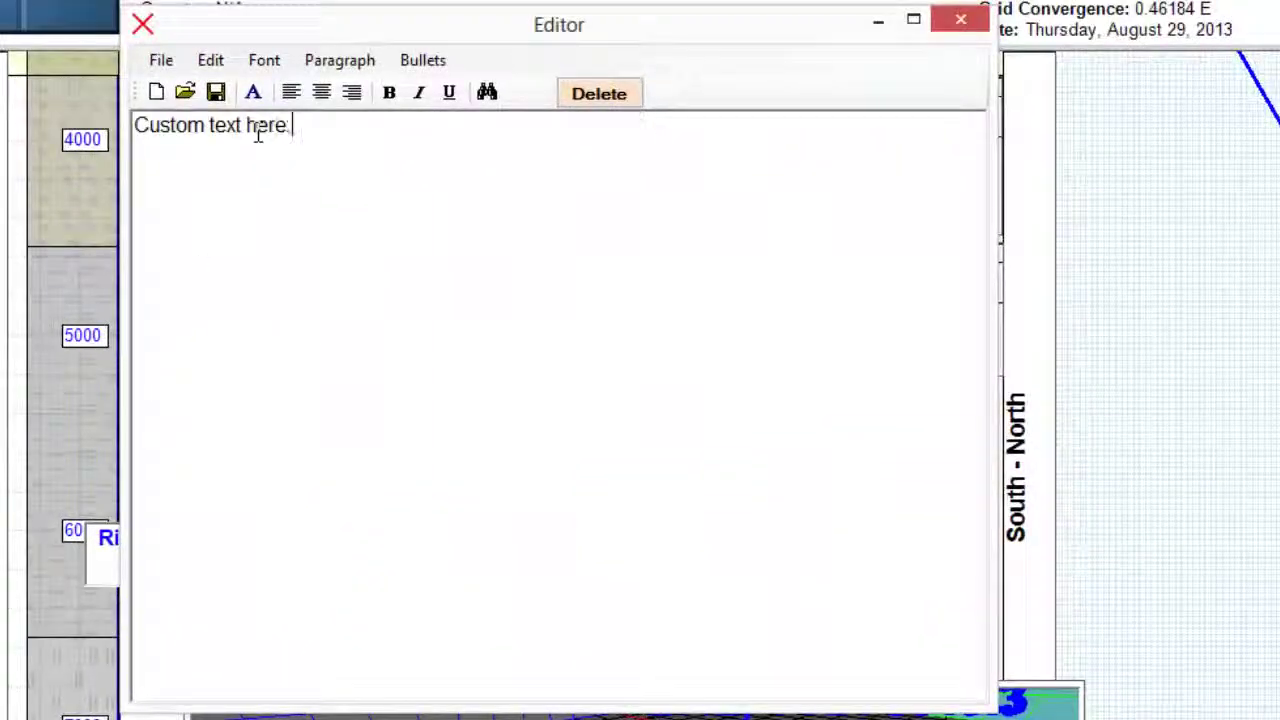
click(960, 21)
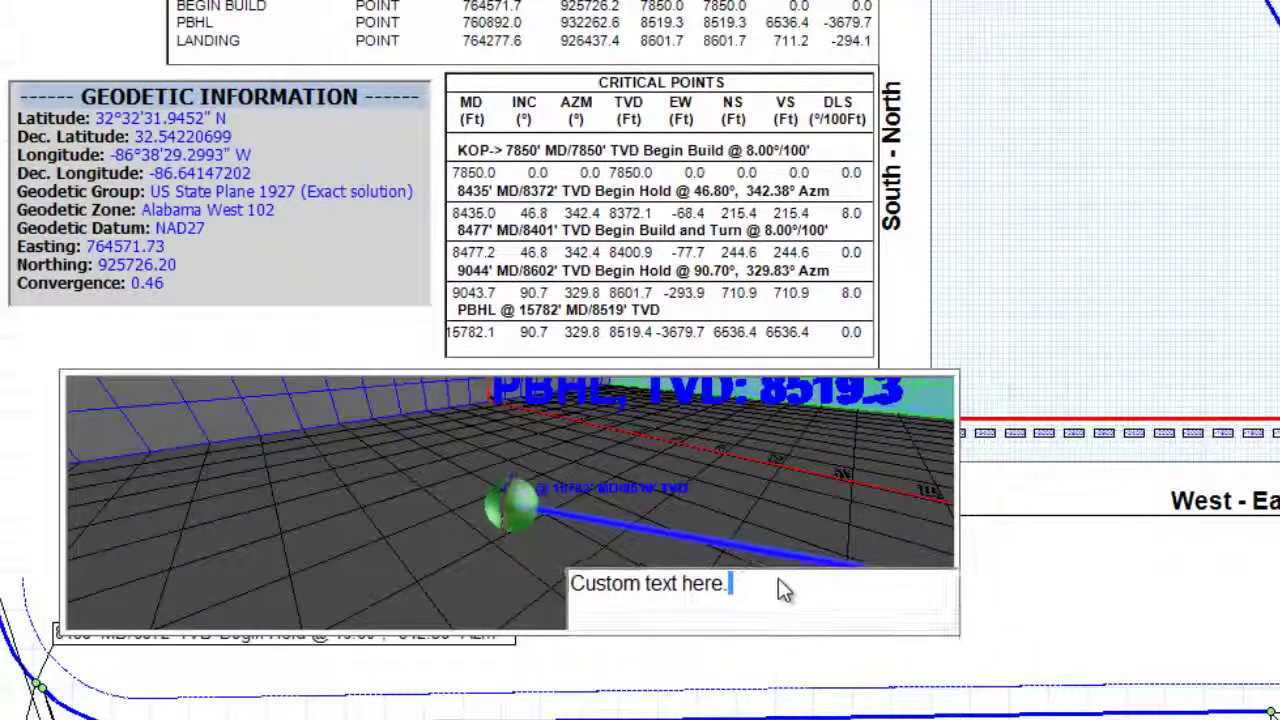
click(778, 576)
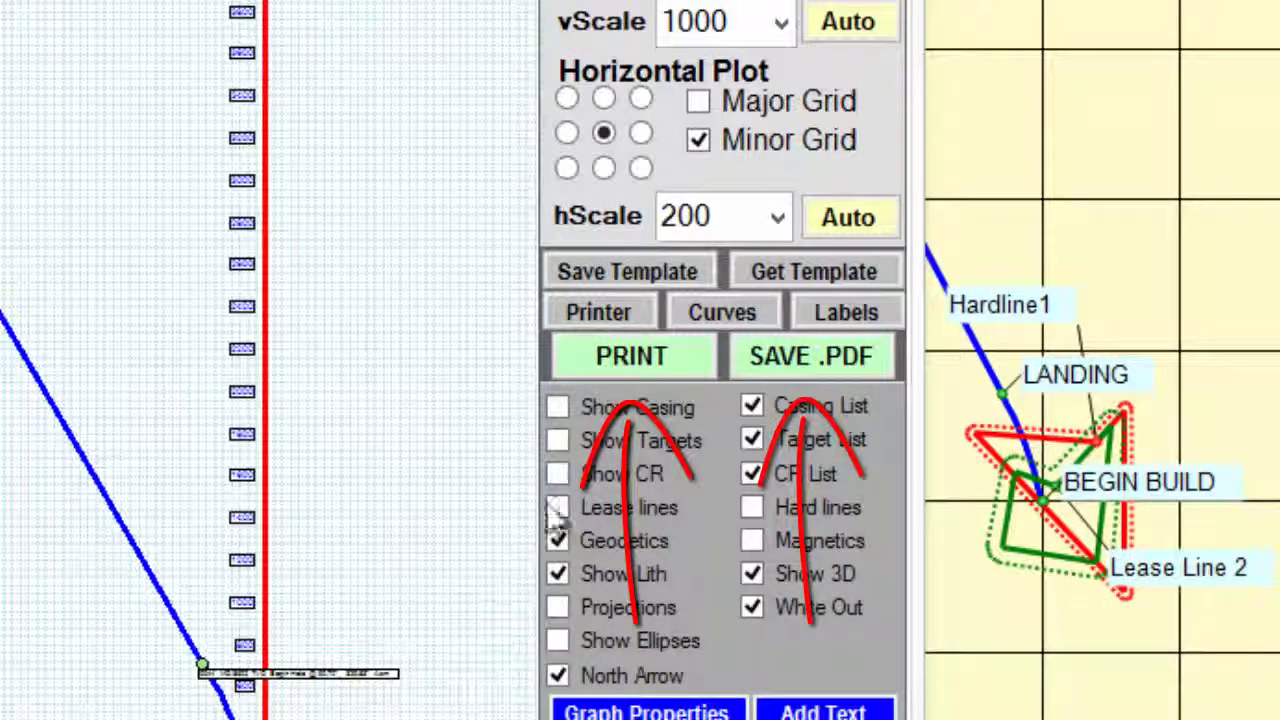
Save the finished plot as a PDF file named Plot in the HawkDoc folder
click(850, 362)
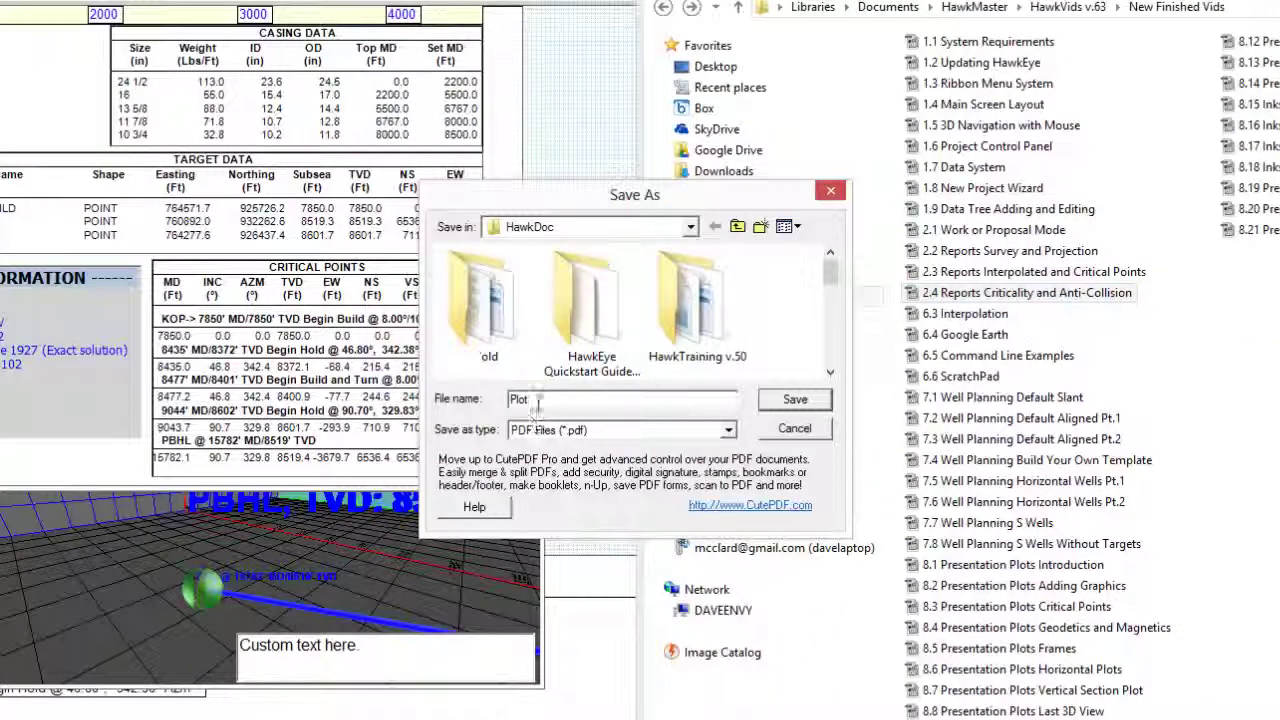
key(Return)
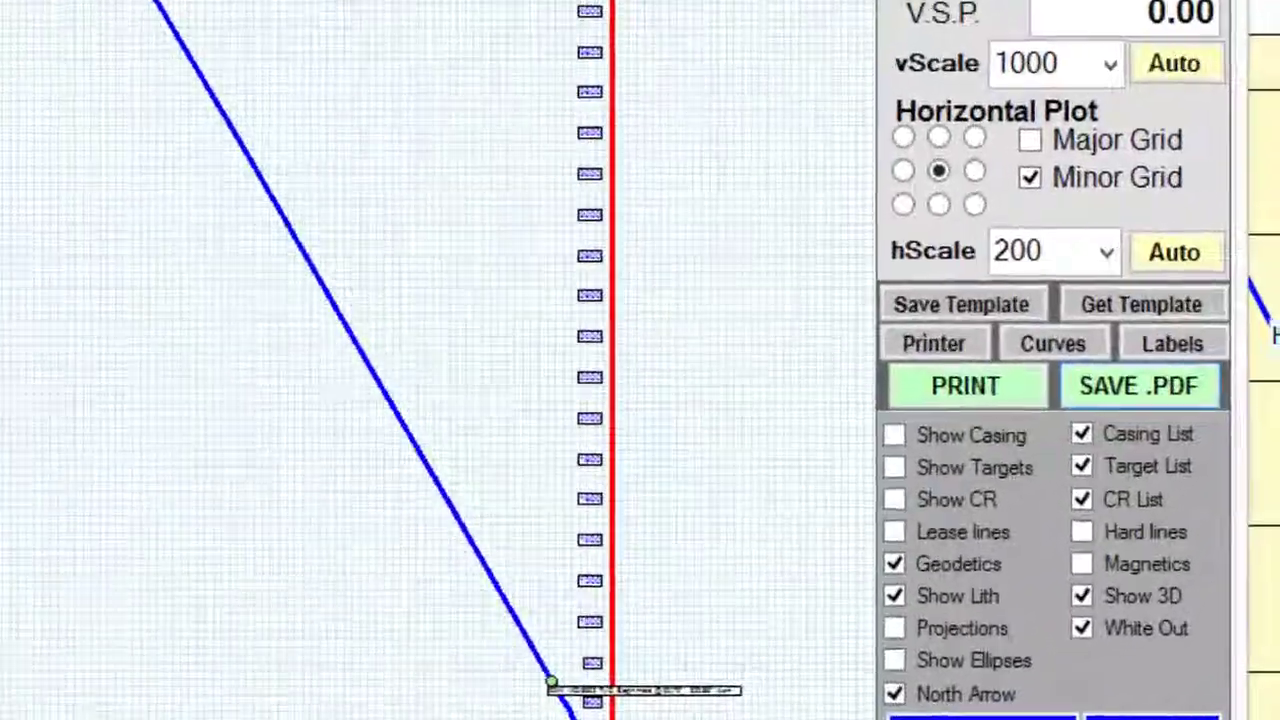
Review the available printers and paper sizes, and confirm CutePDF Writer with Letter paper
click(980, 345)
click(811, 360)
click(813, 360)
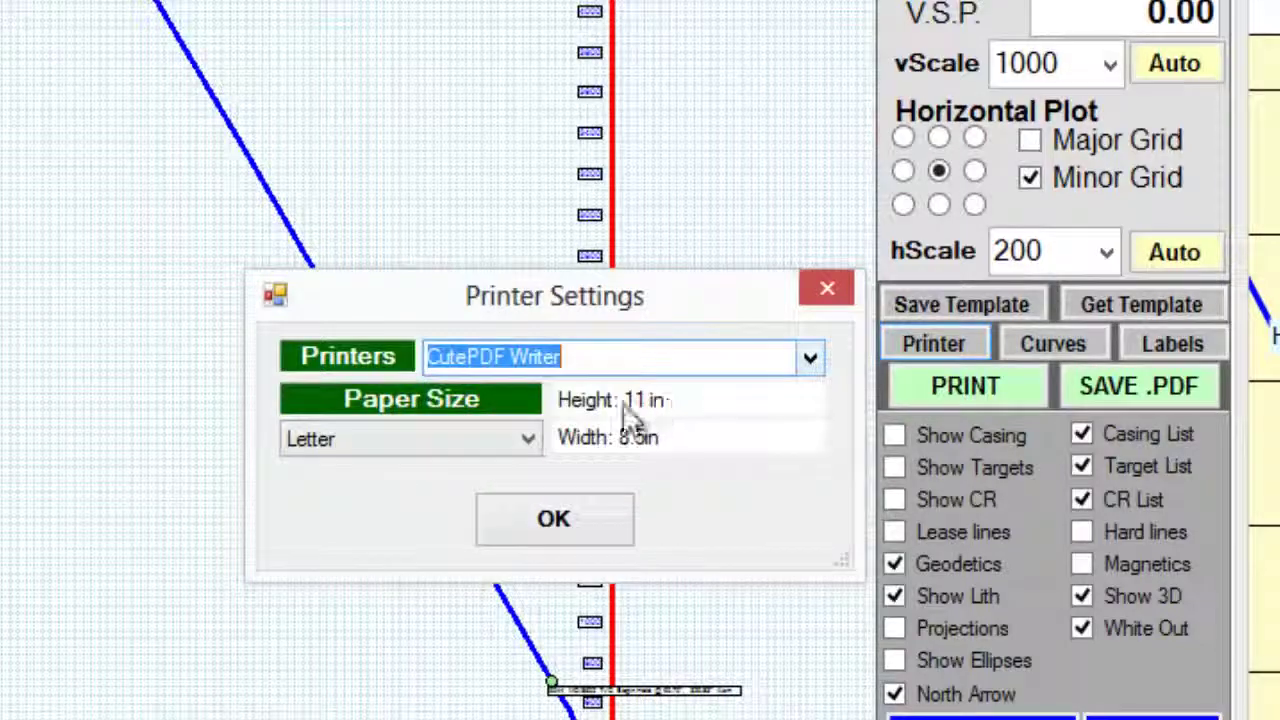
click(528, 445)
click(529, 447)
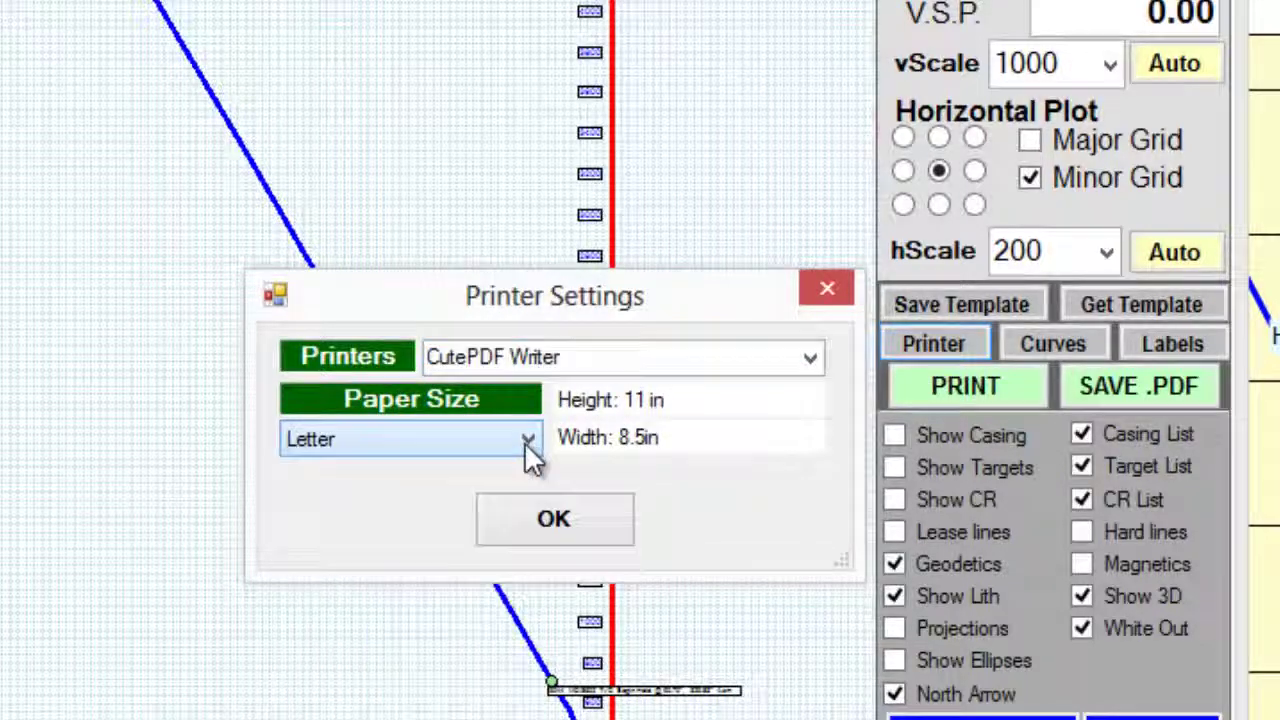
click(552, 520)
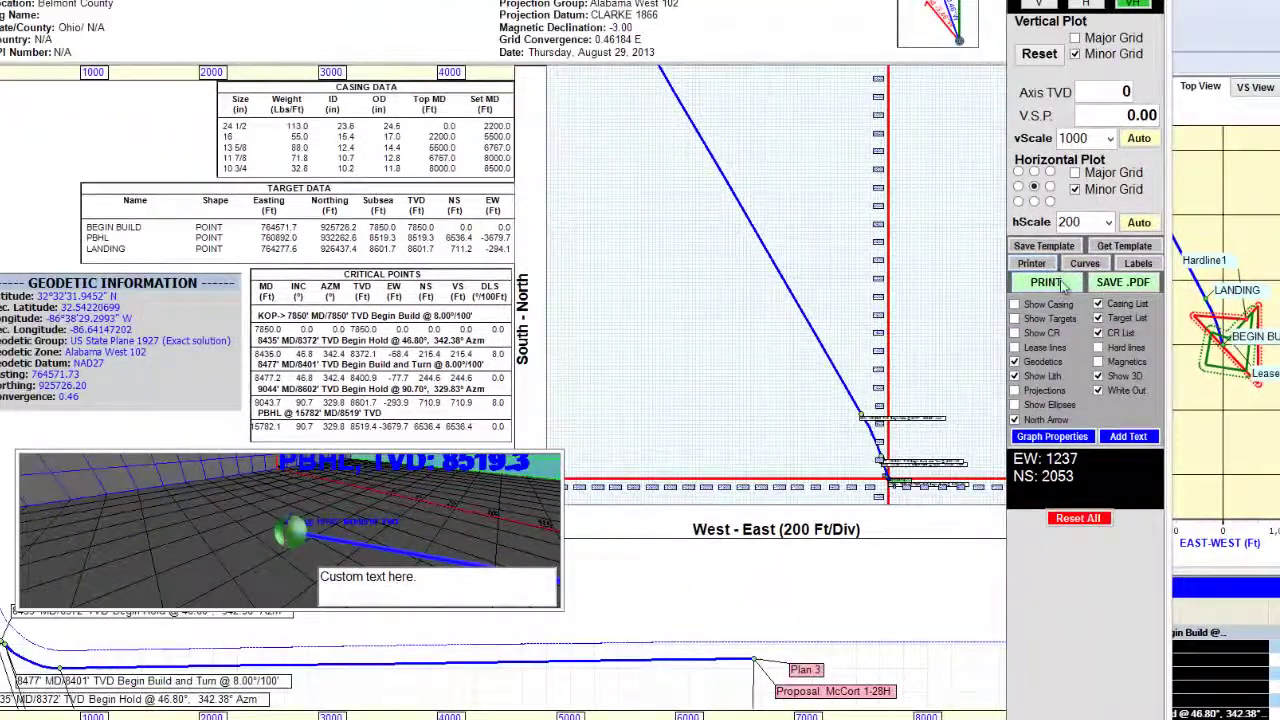
Open the print preview of the plot and enlarge its window to inspect the page
click(1046, 282)
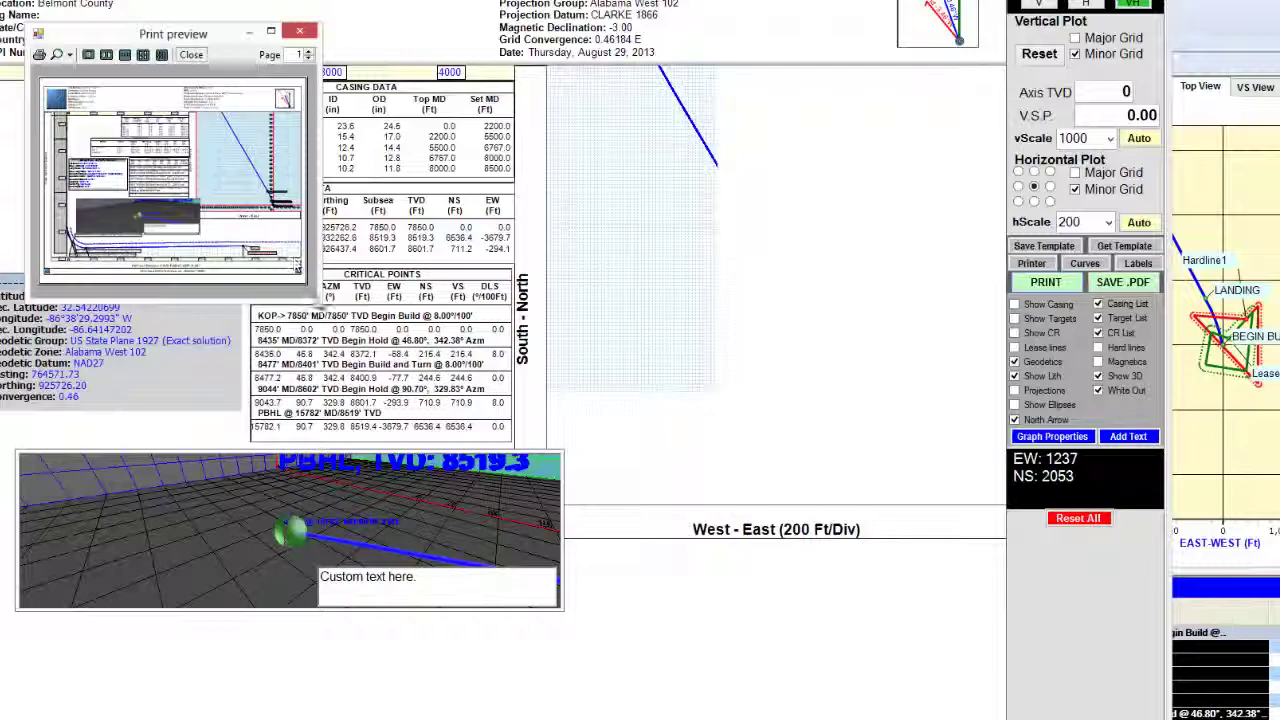
drag(320, 298, 965, 715)
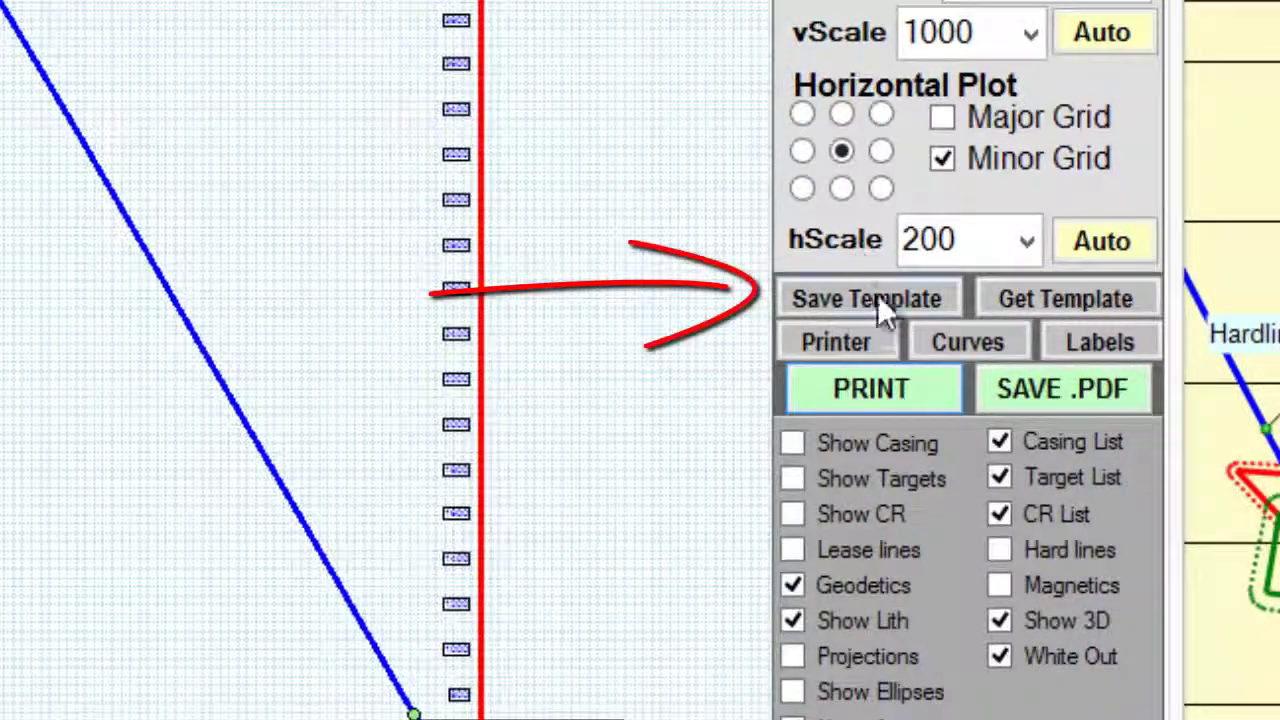
Save the current plot layout and settings as a template
click(877, 300)
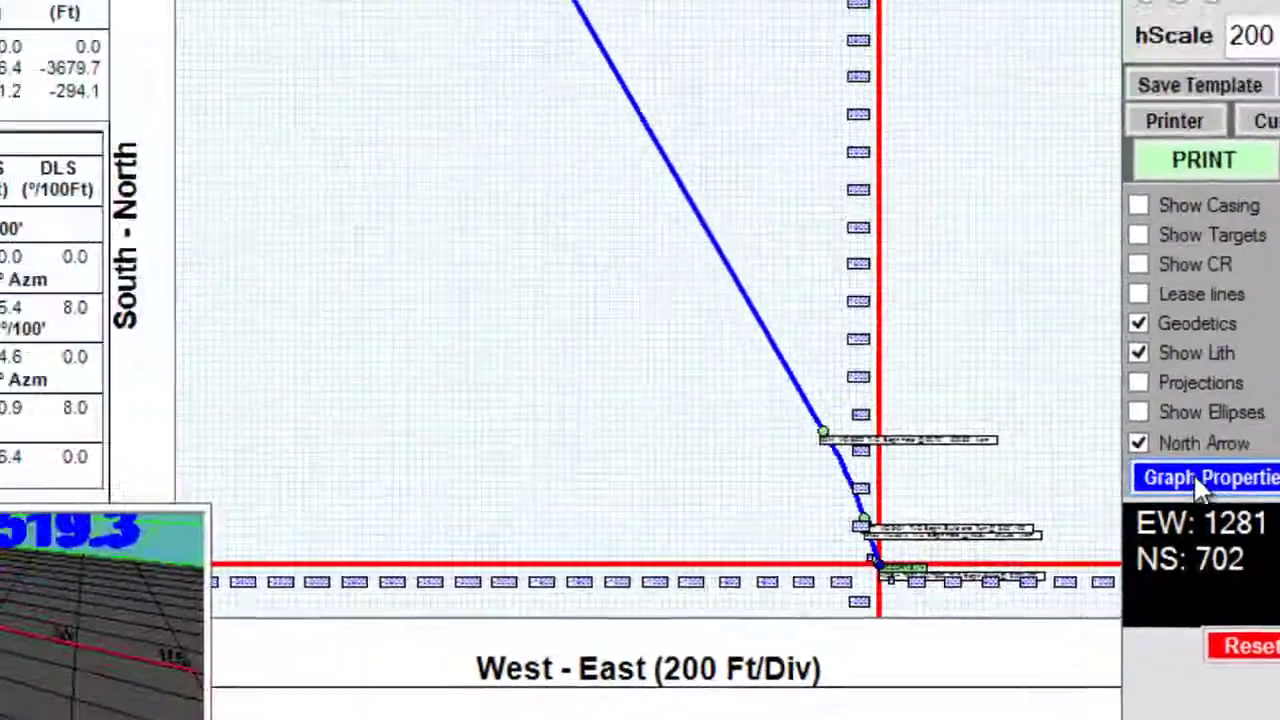
In the graph properties, set the vertical section graph area's background to purple with RGB 144, 118, 255
click(958, 377)
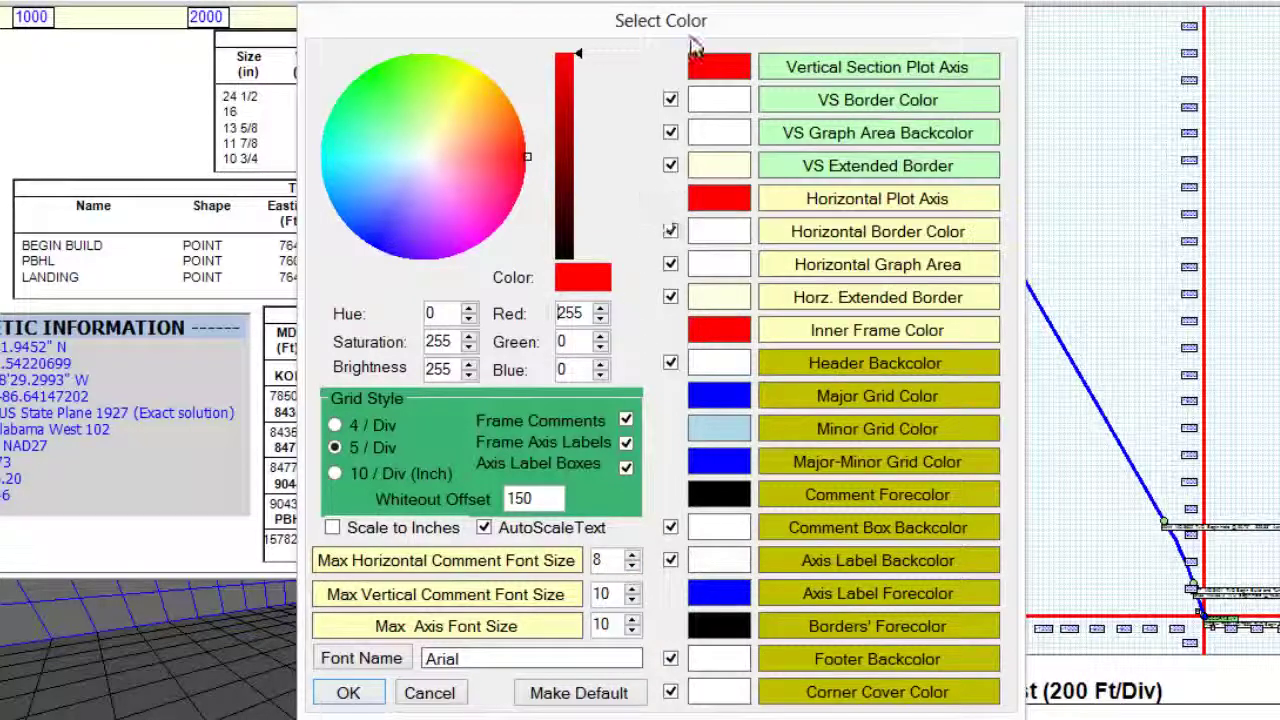
drag(700, 24, 391, 22)
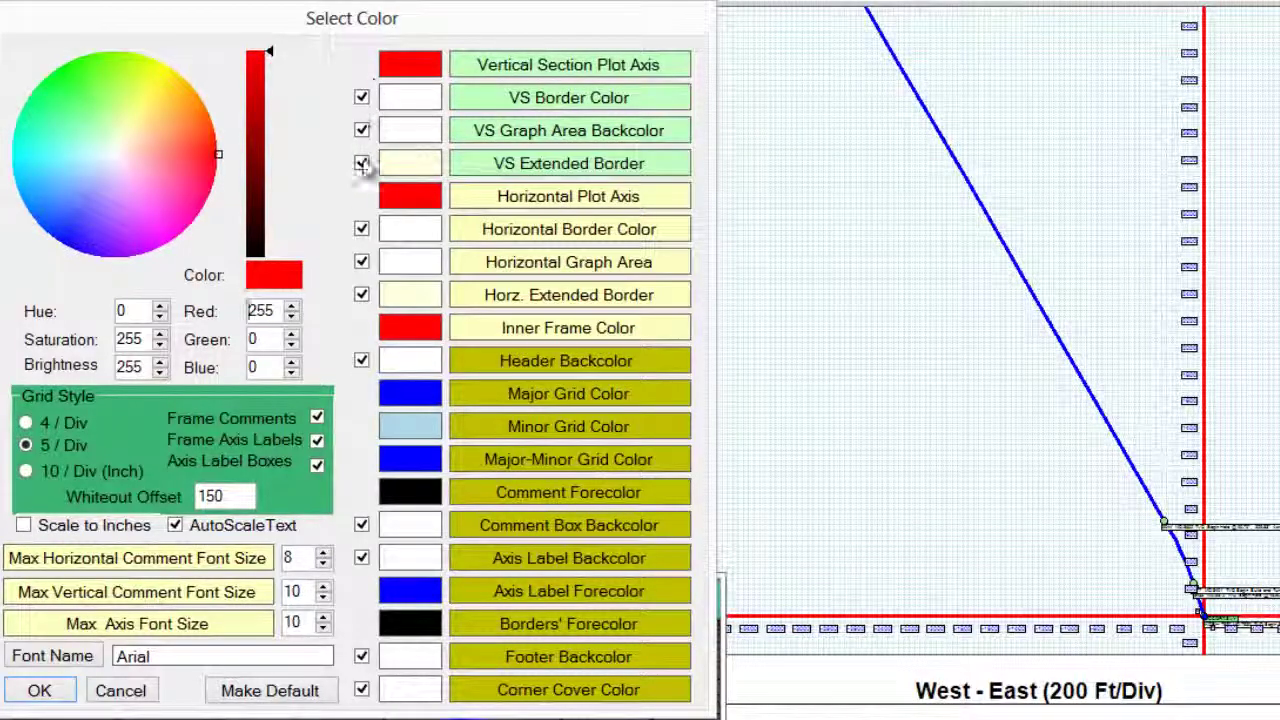
click(428, 141)
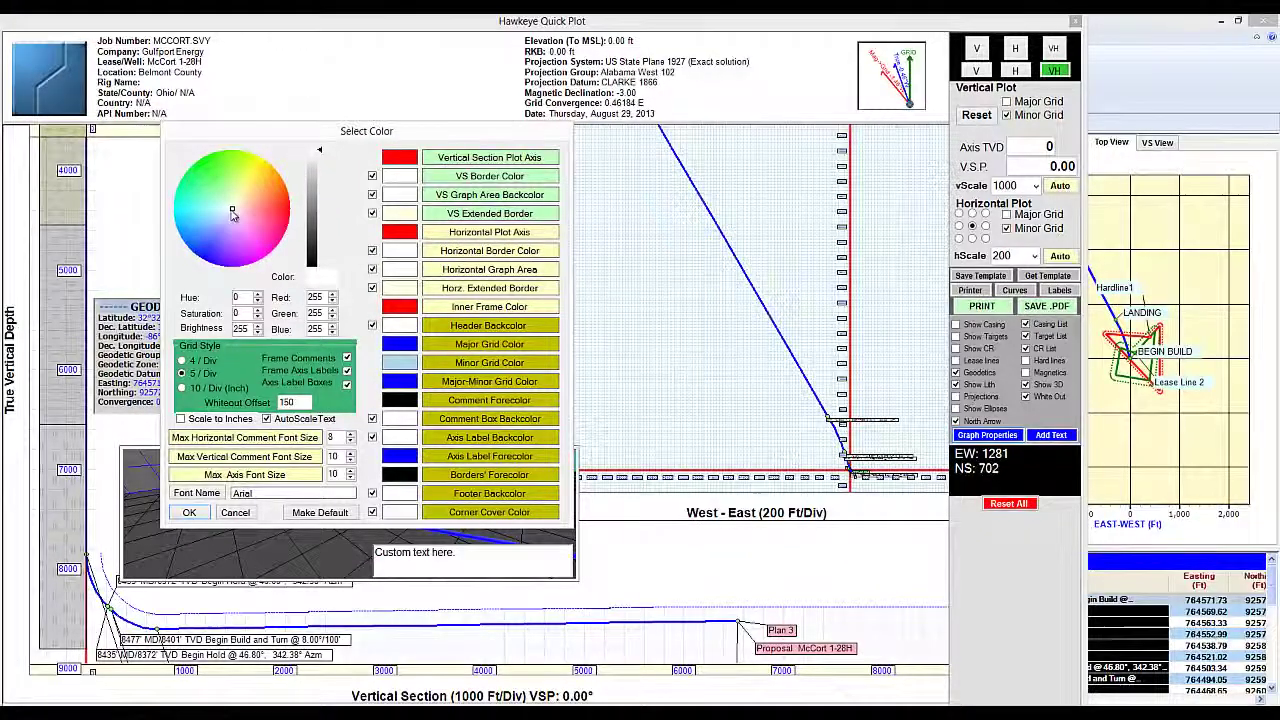
click(222, 245)
click(222, 237)
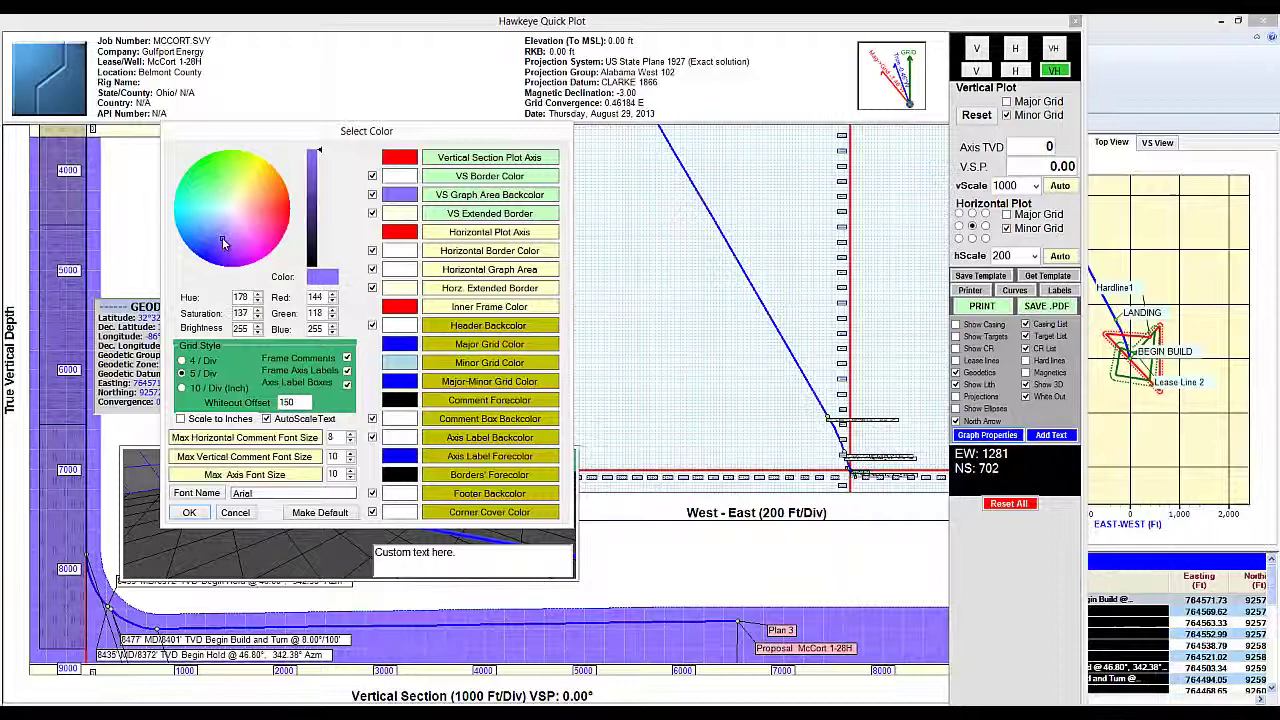
Set the horizontal graph area's color to green with RGB 50, 255, 60 and apply the graph properties
click(510, 271)
click(207, 174)
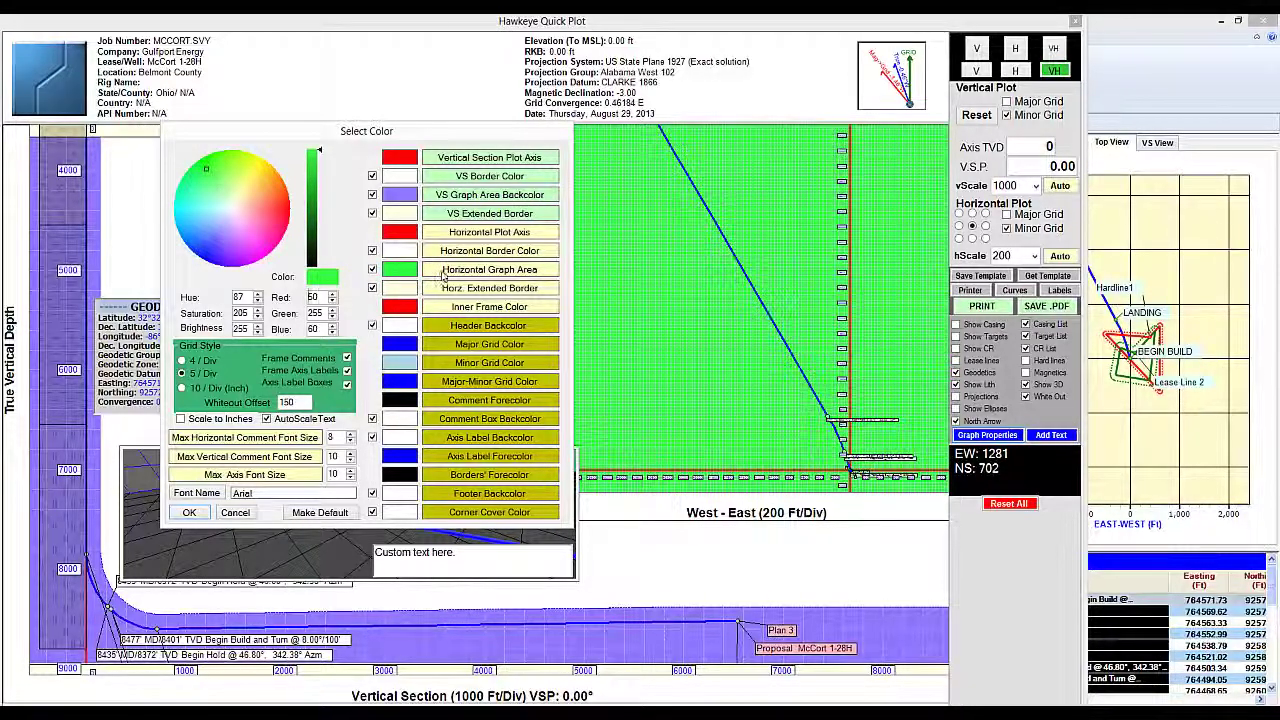
click(189, 512)
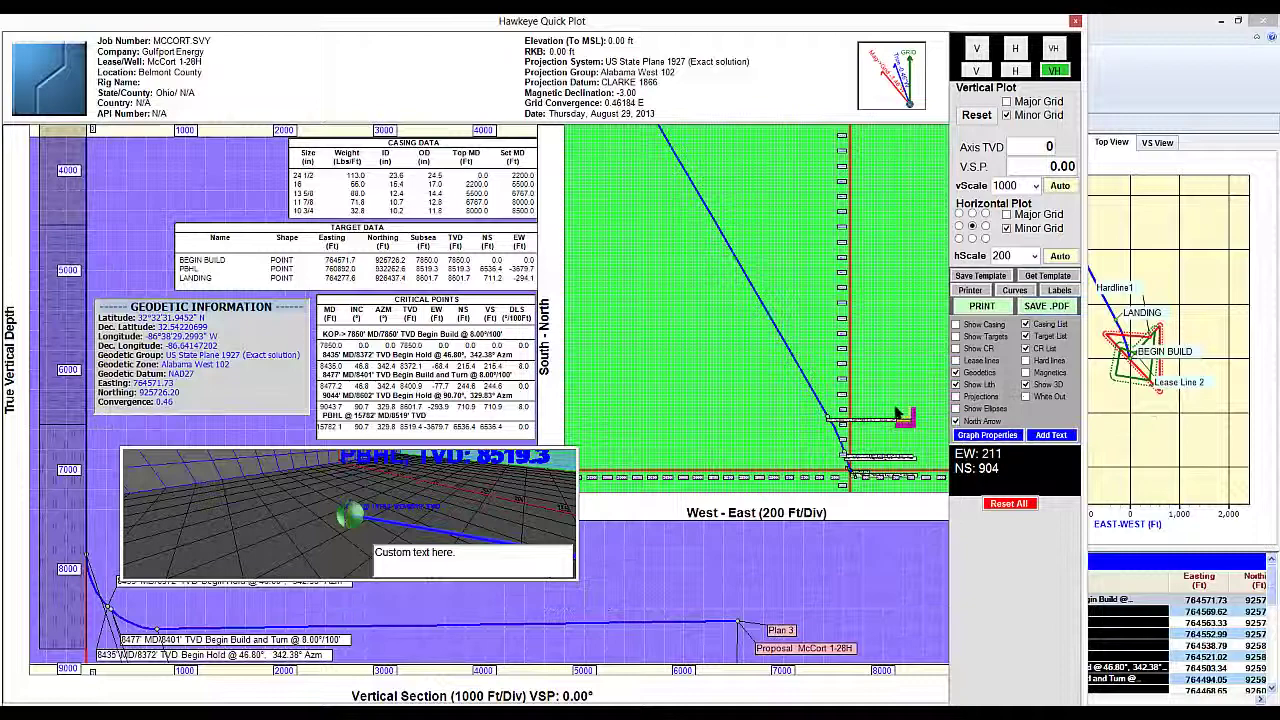
Check the recolored plot in the print preview and return to the plot
click(1005, 308)
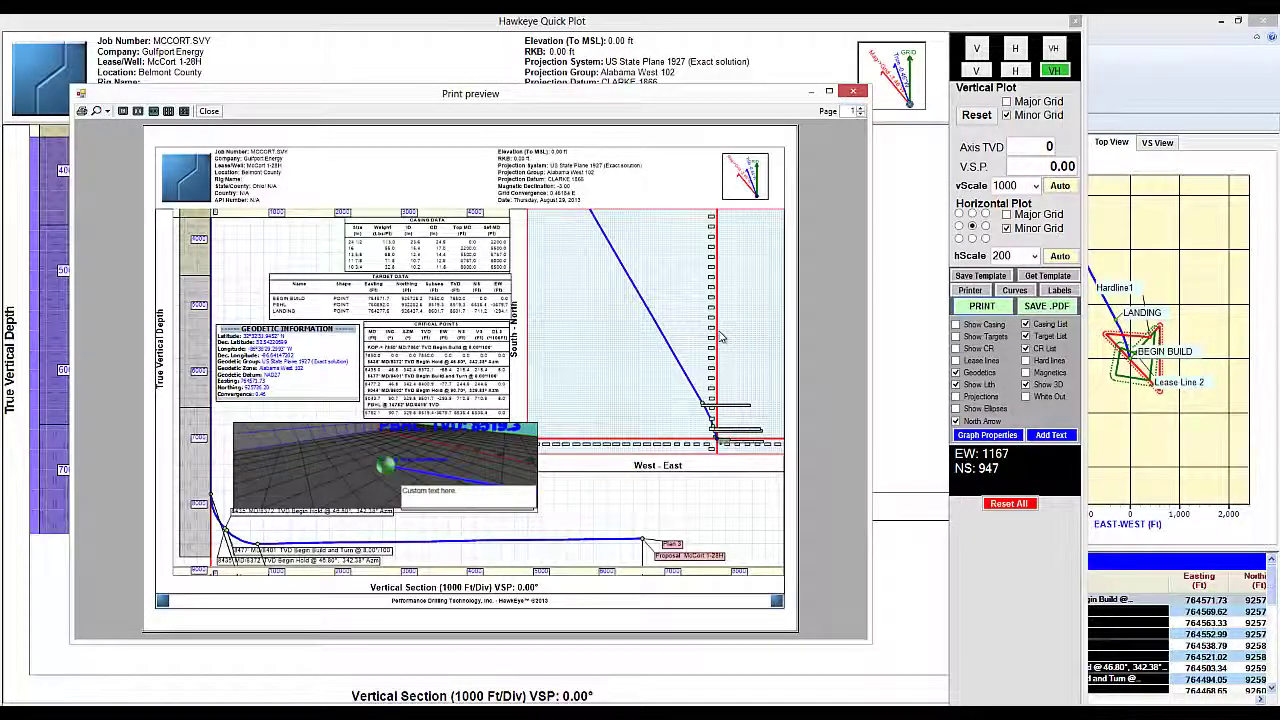
key(Escape)
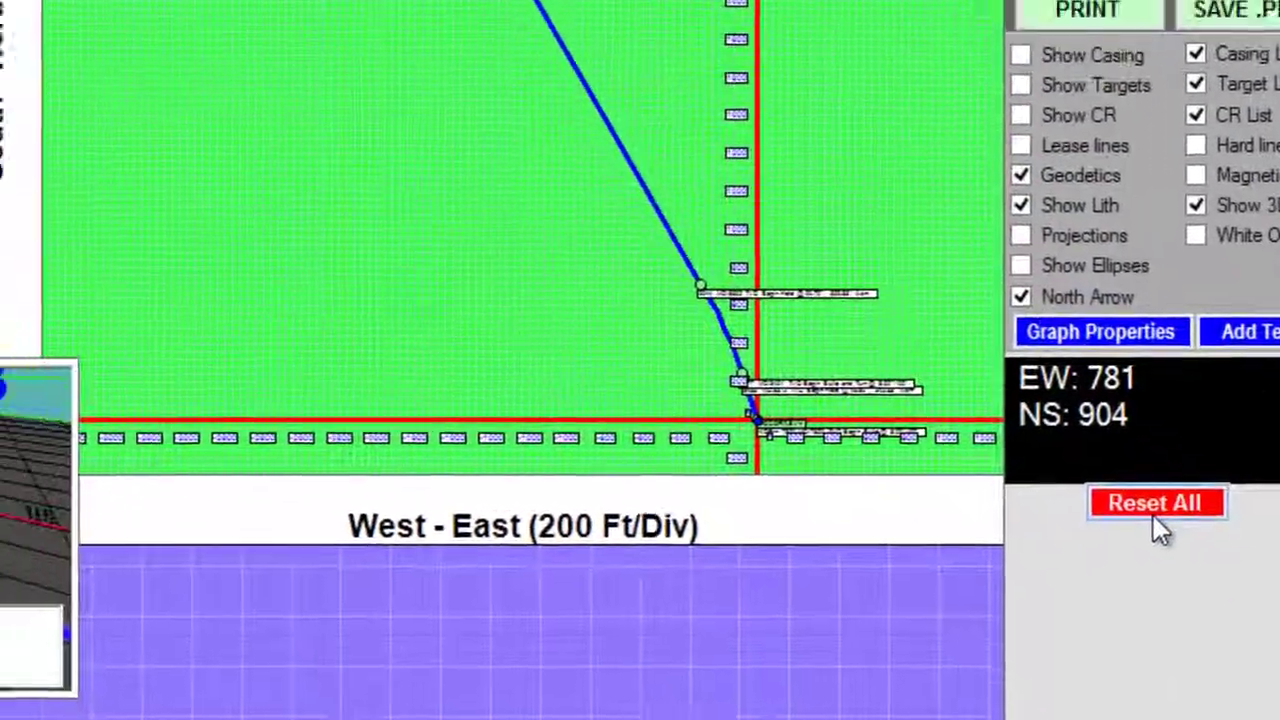
Reset all plot colors and settings to the factory defaults
click(1043, 433)
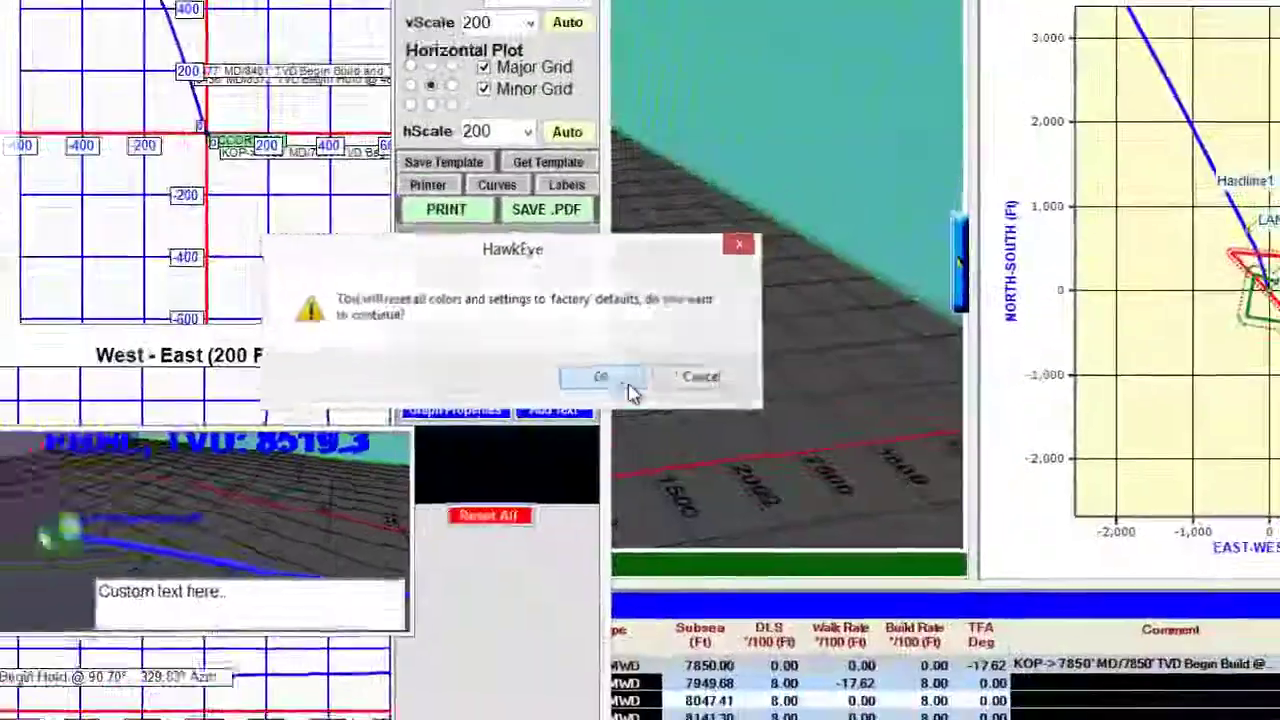
click(506, 335)
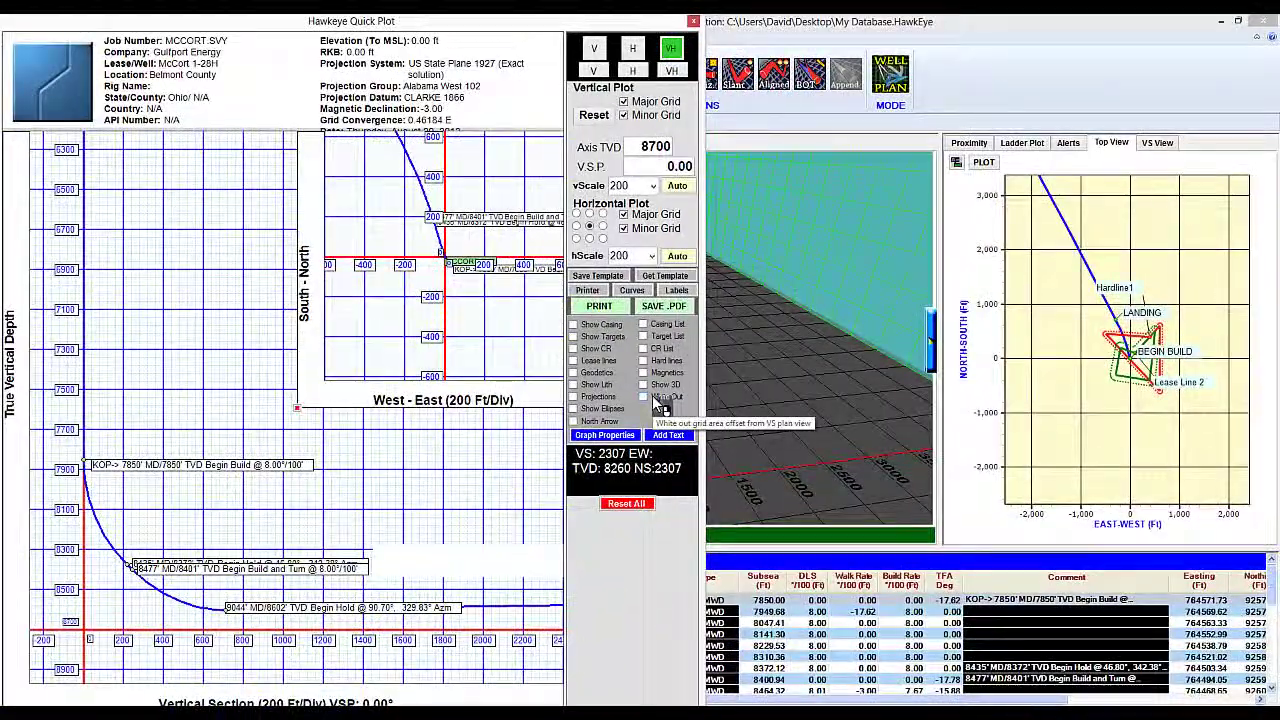